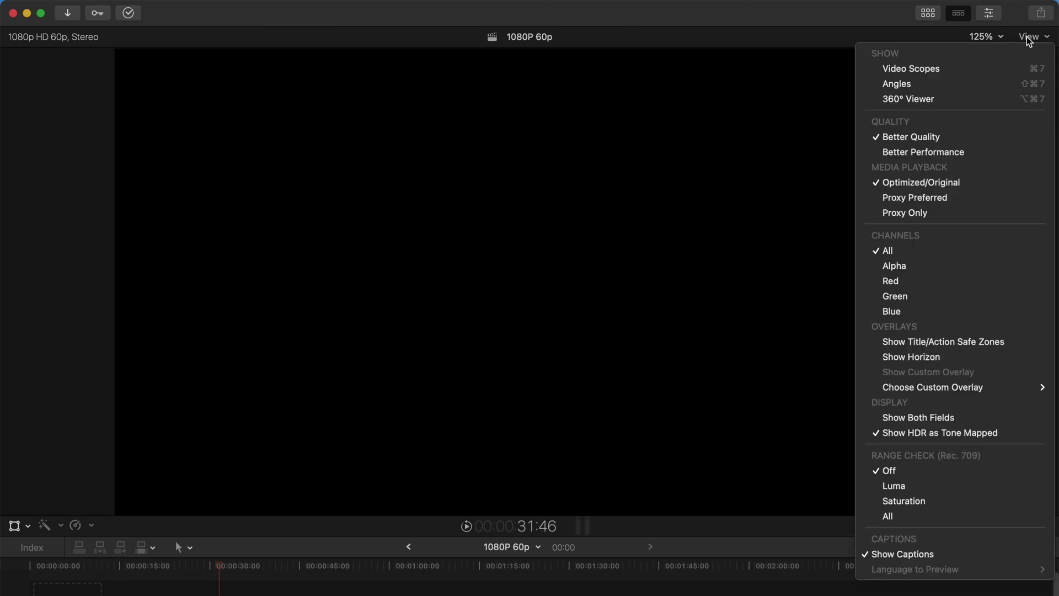
Step: Play the puddle footage from near its start with playback set to Better Performance
left_click(900, 154)
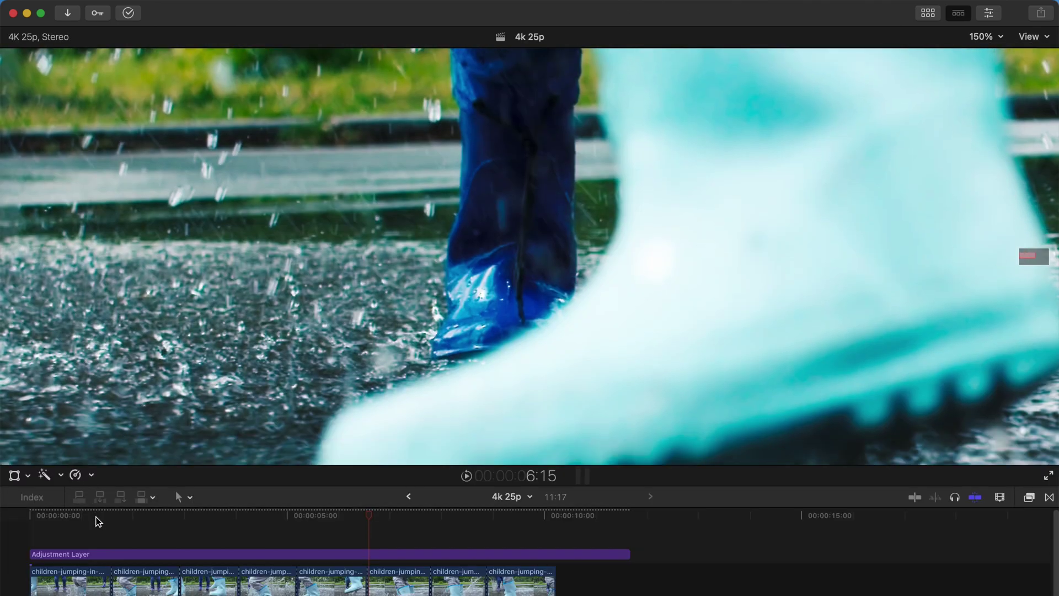
left_click(96, 516)
key("space")
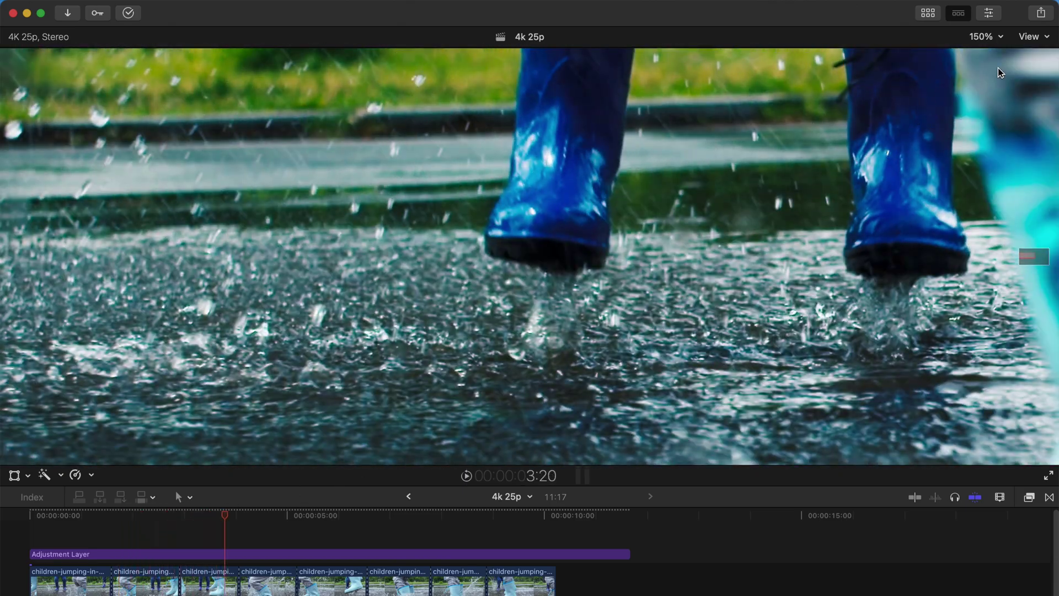
left_click(1029, 36)
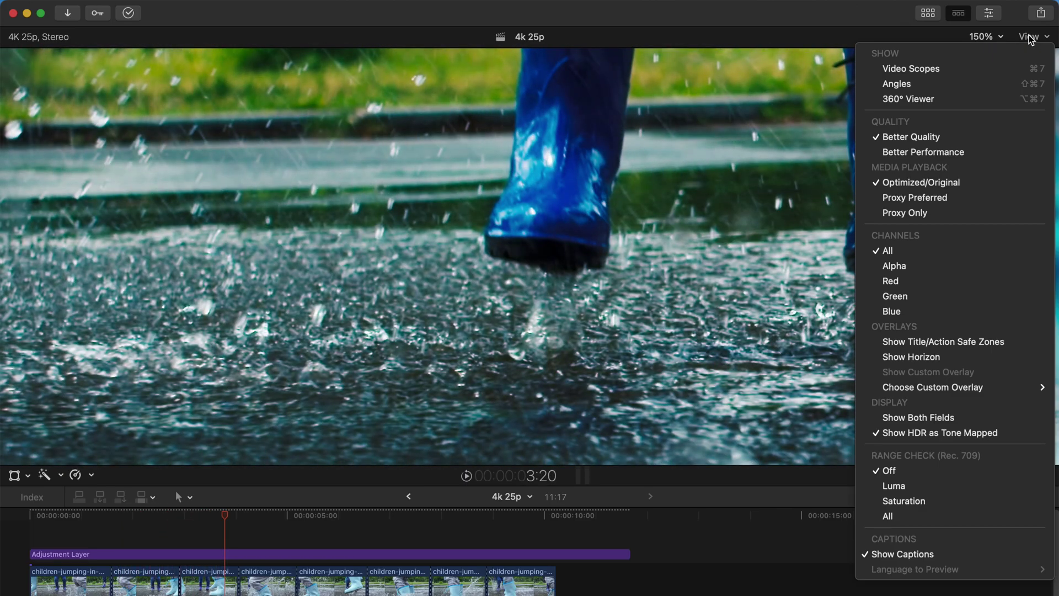
left_click(974, 152)
key("space")
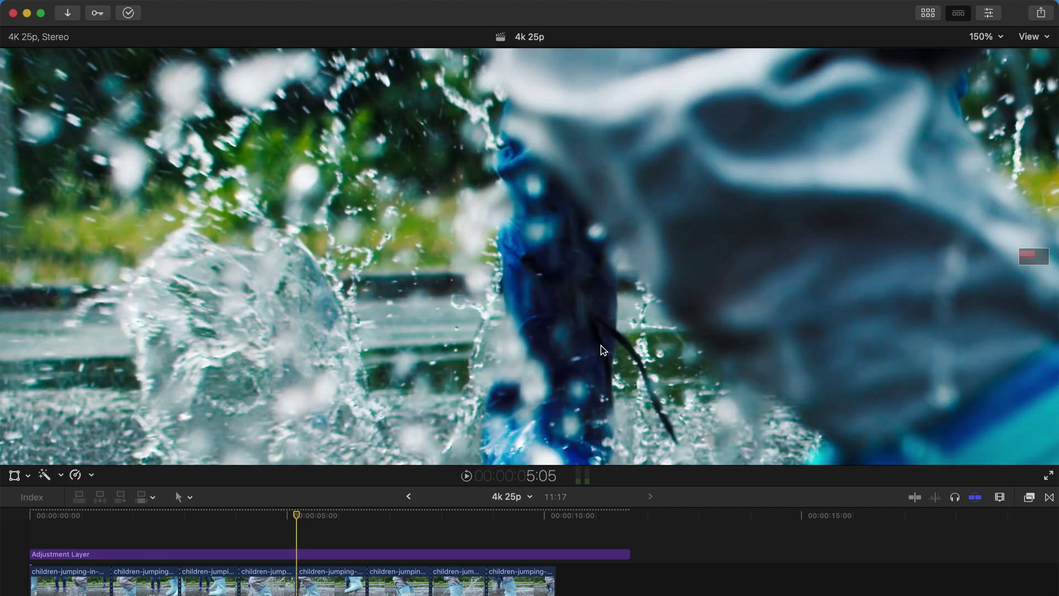
Step: Return playback to Better Quality, park the playhead at 5:20, and show the Libraries sidebar
left_click(1030, 36)
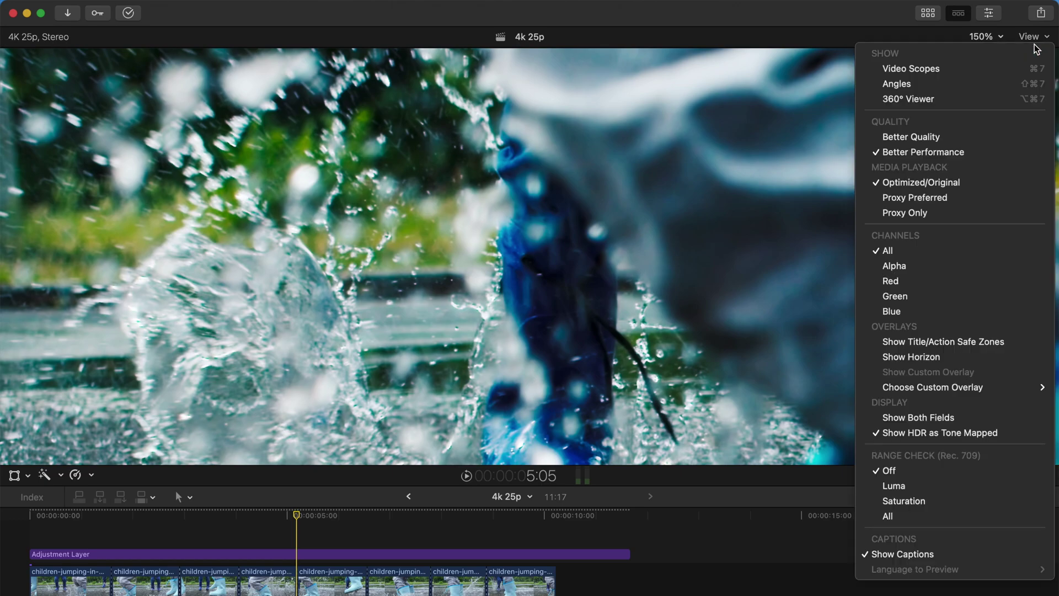
left_click(1003, 141)
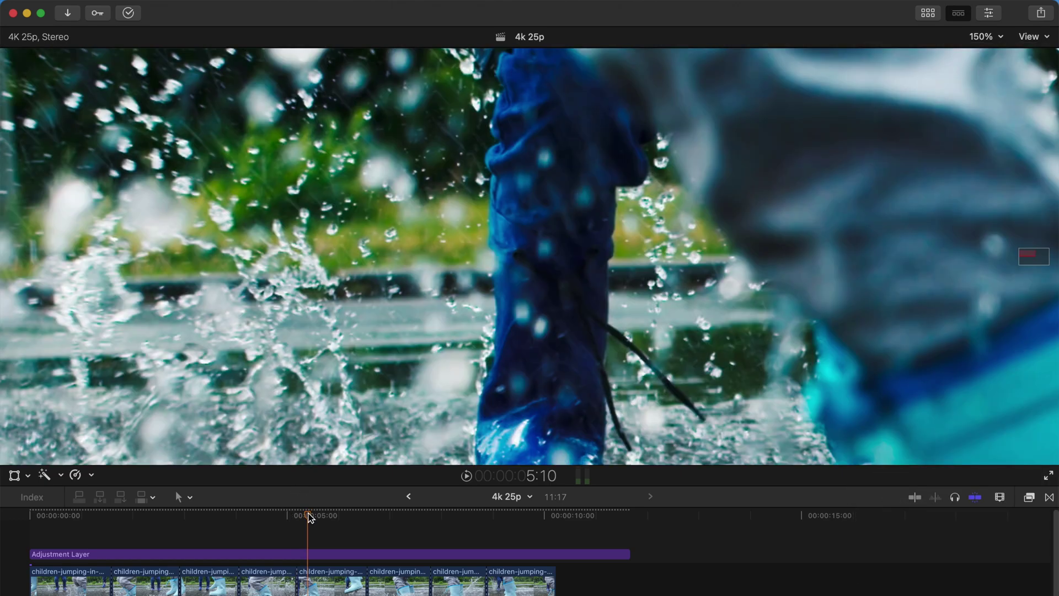
left_click(328, 517)
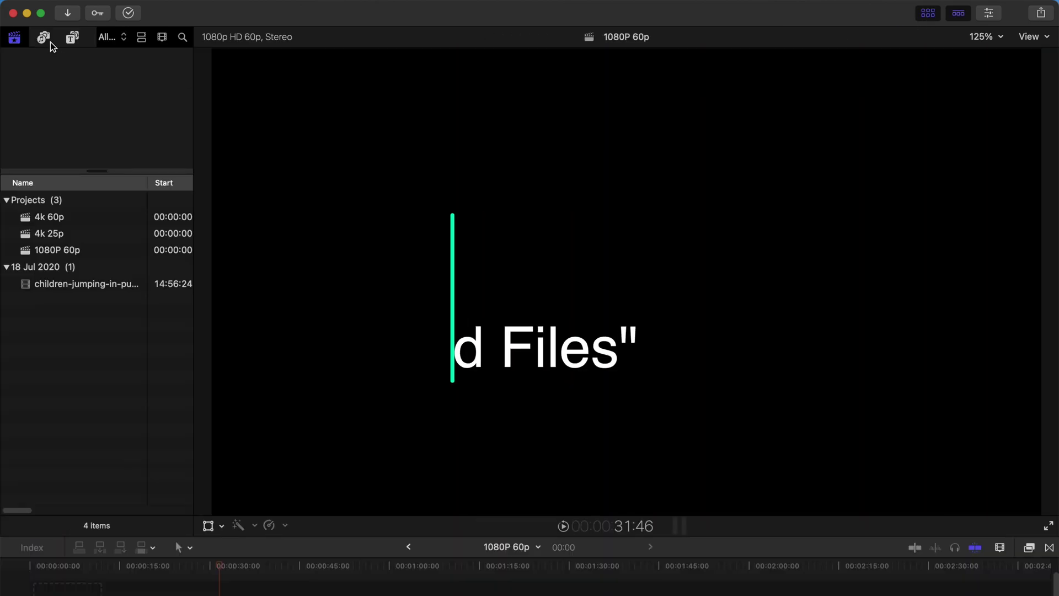
left_click(43, 37)
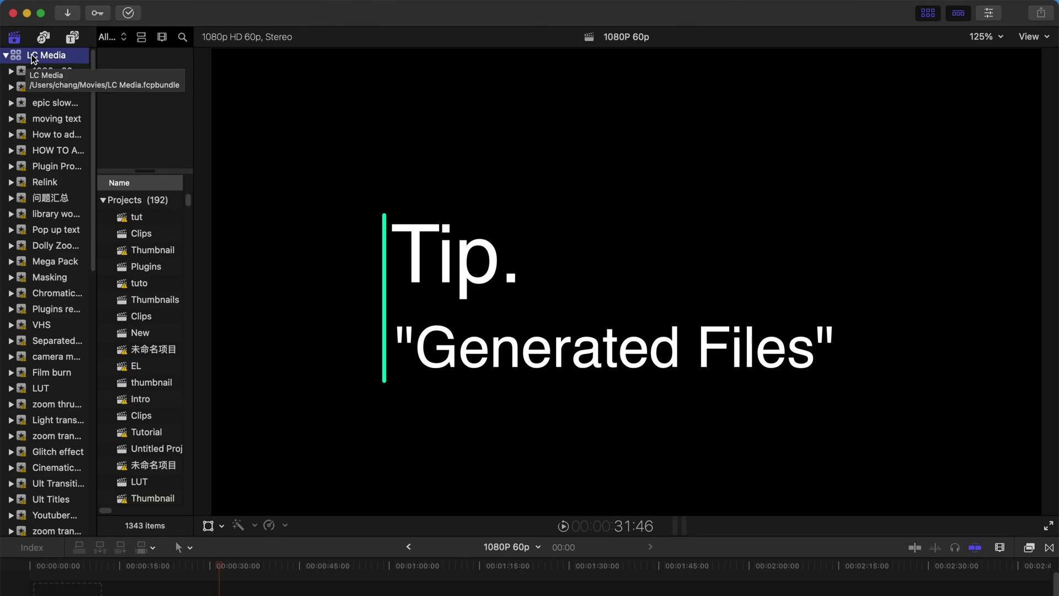
Step: Delete the library's generated render files, then add a minimal title and render the timeline
left_click(118, 10)
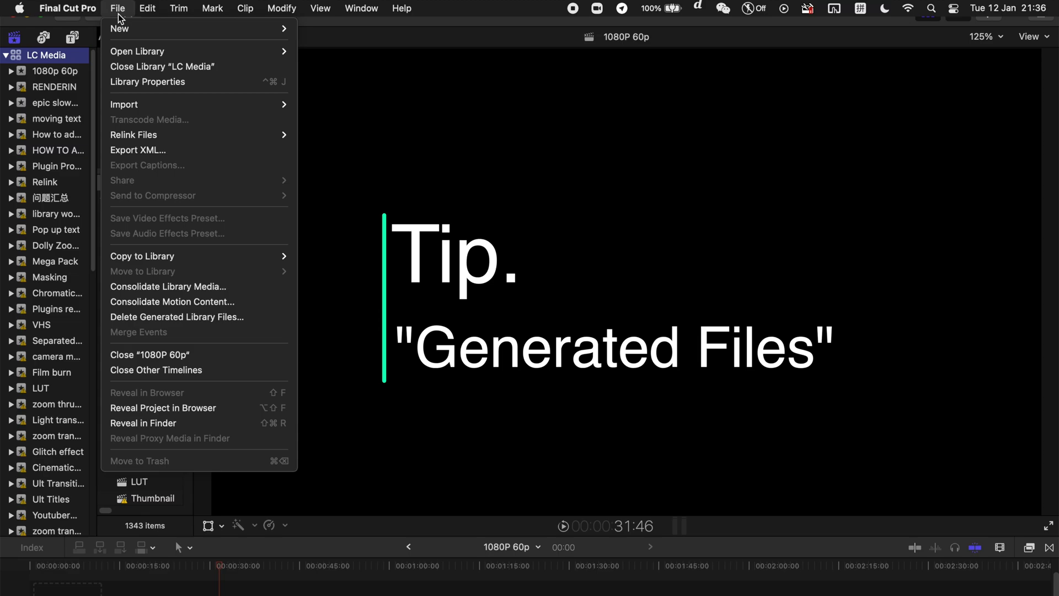
left_click(204, 321)
left_click(485, 322)
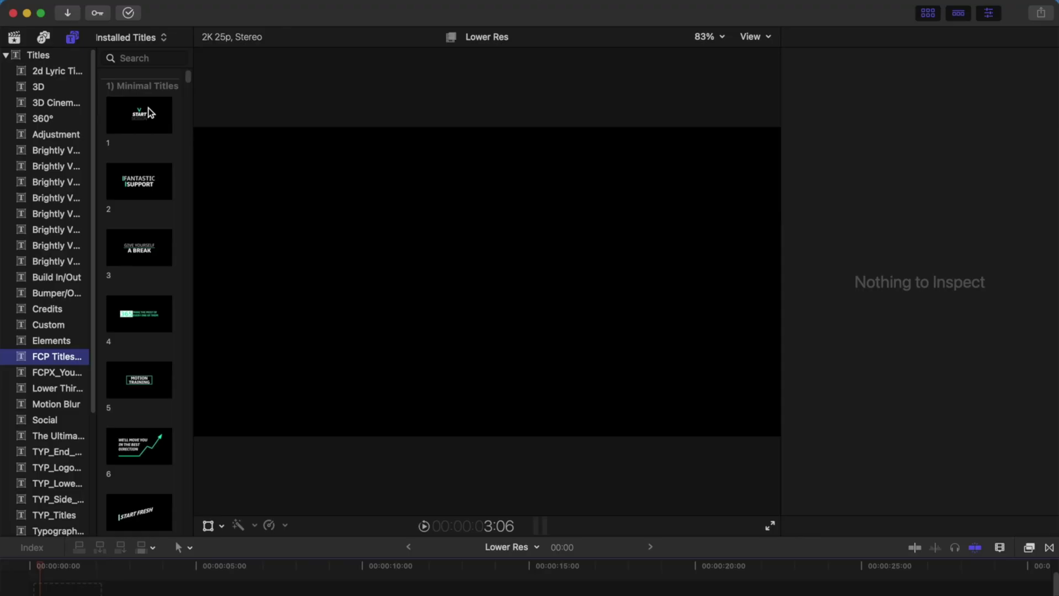
left_click(148, 113)
left_click_drag(147, 113, 54, 591)
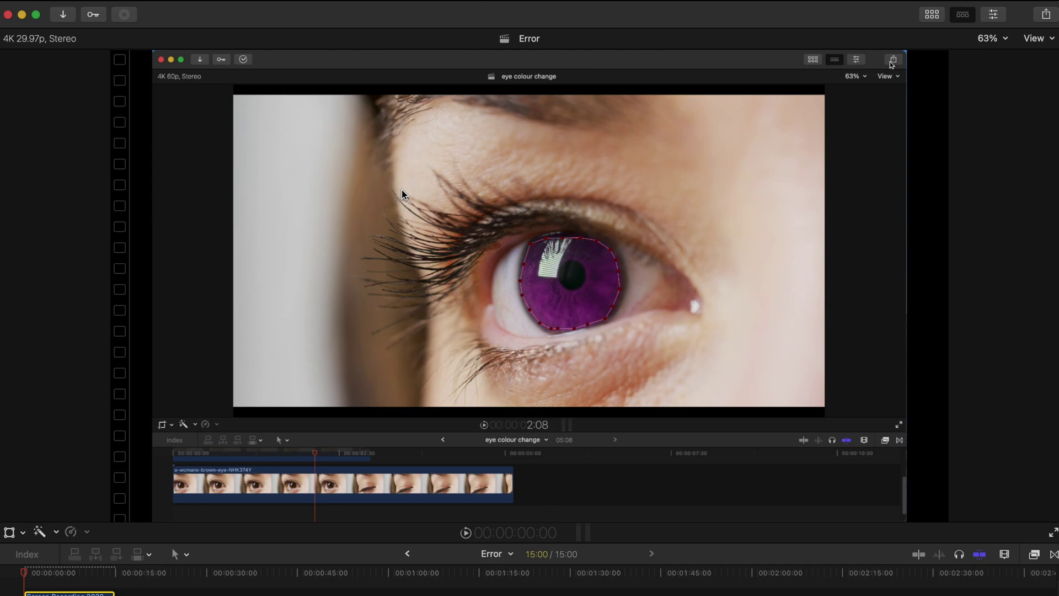
key("super+e")
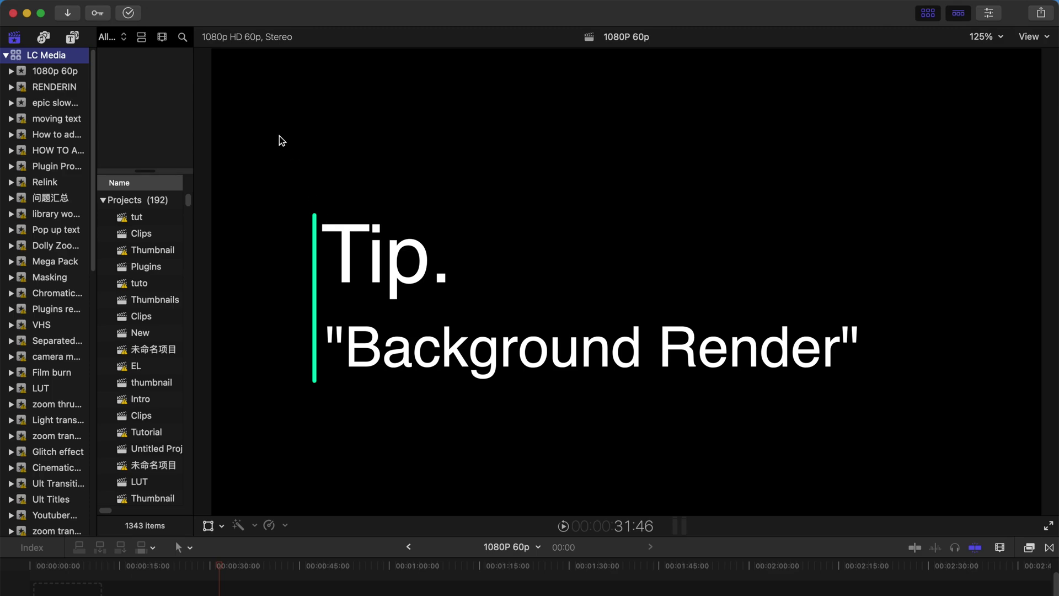
Step: Bring up the Playback pane of Final Cut Pro Preferences to review background rendering
left_click(40, 6)
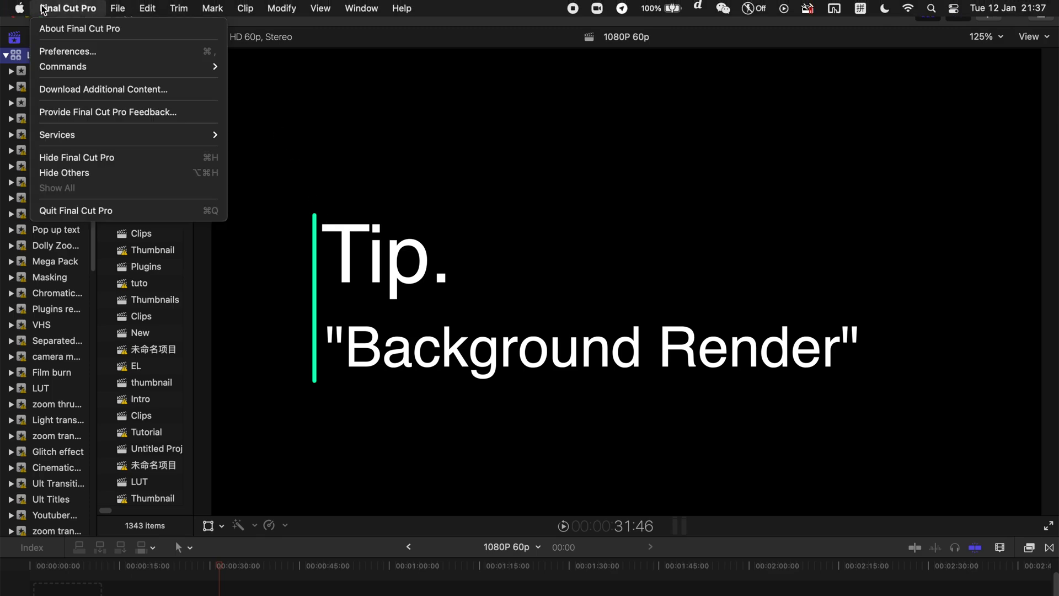
left_click(70, 52)
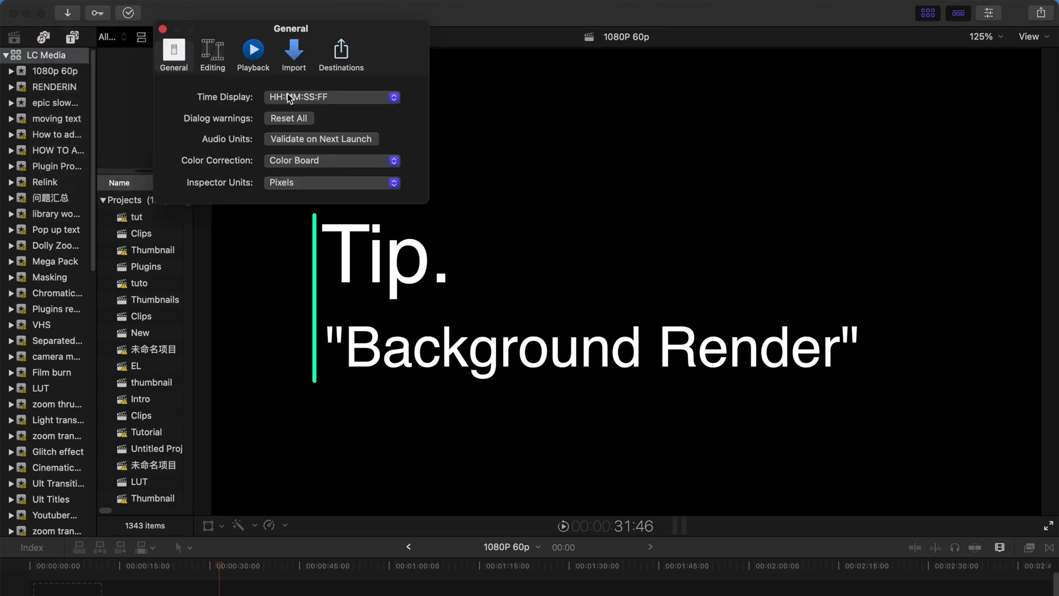
left_click(255, 57)
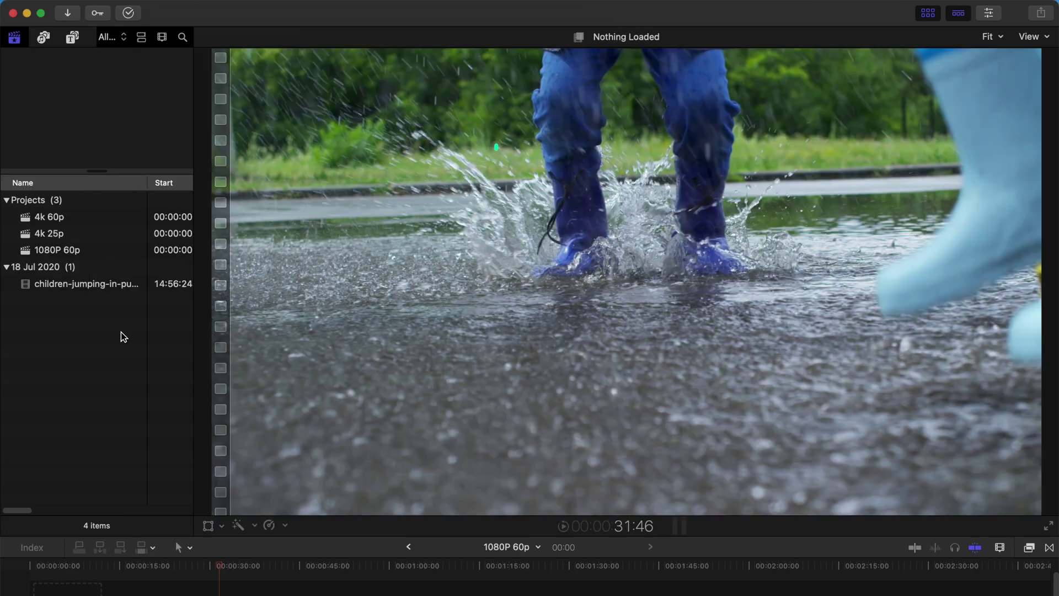
Step: Read the puddle clip's 3840 × 2160 frame size and 25 fps rate, then select 1080P 60p
left_click(78, 282)
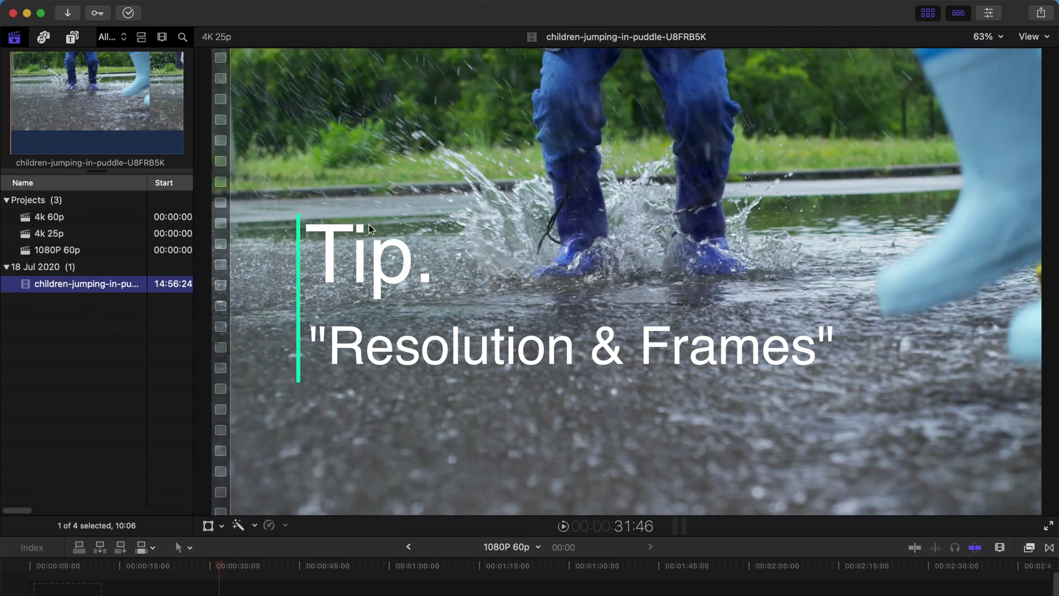
left_click(989, 13)
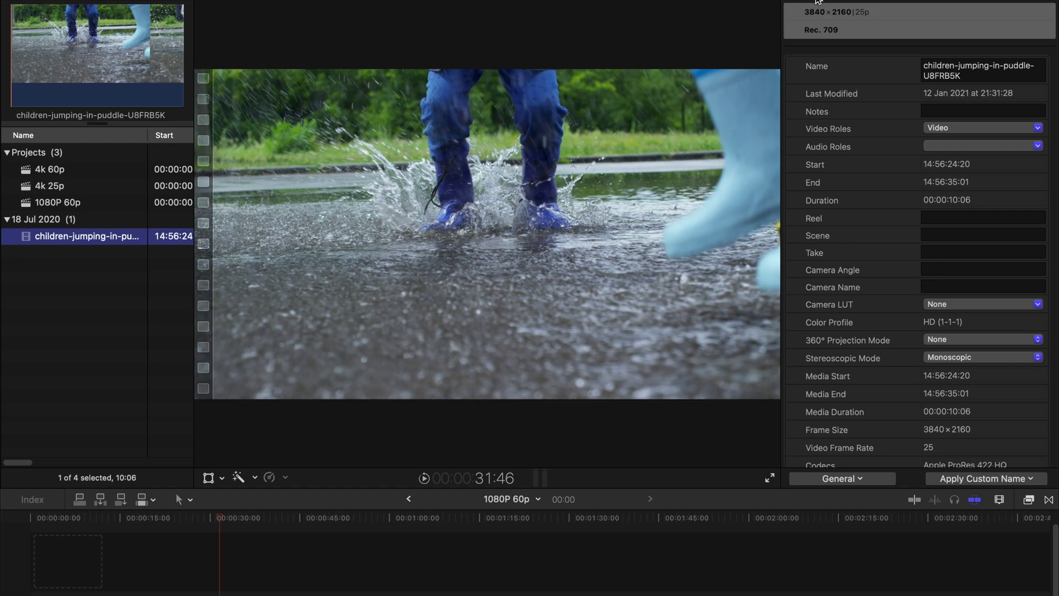
left_click(858, 478)
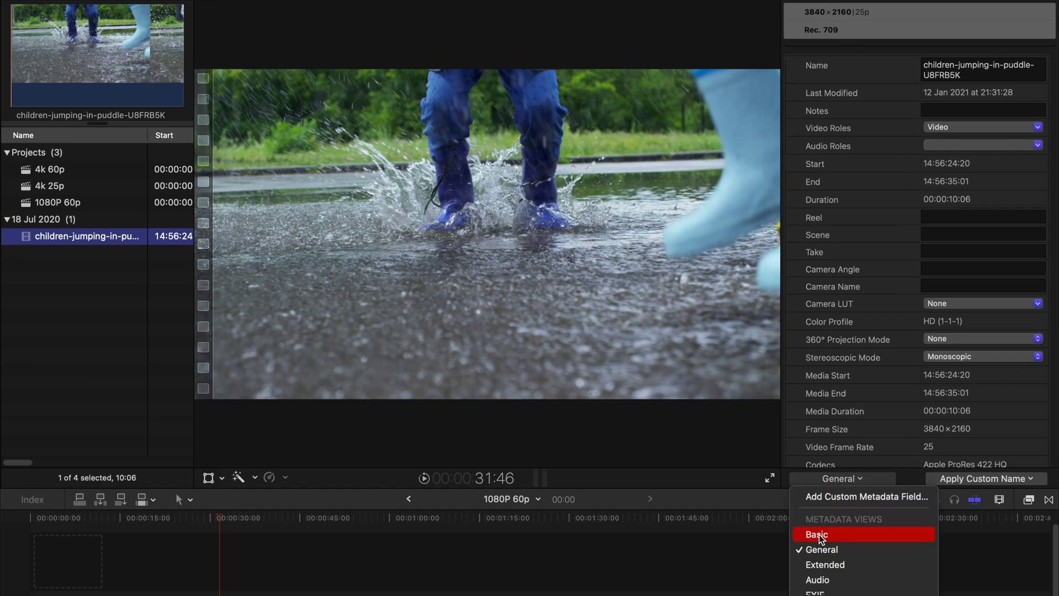
left_click(863, 397)
scroll(866, 382, "down", 3)
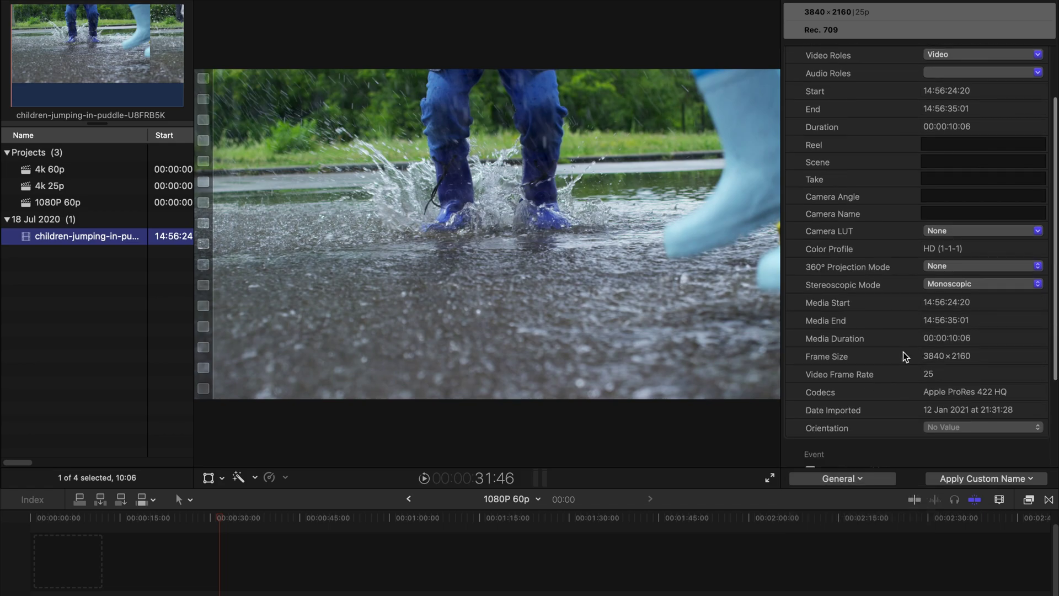
double_click(928, 374)
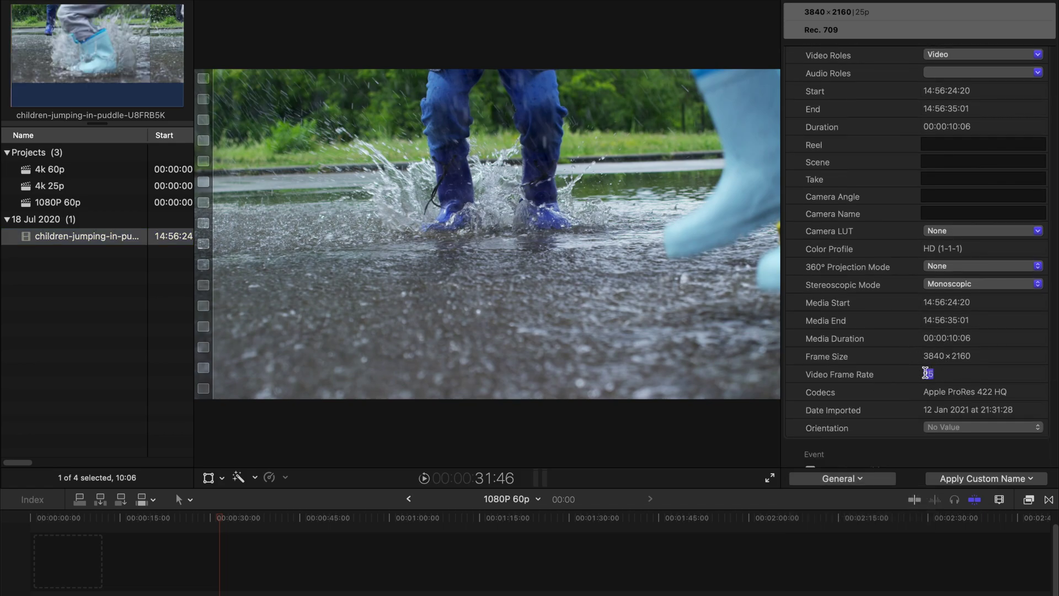
left_click_drag(997, 355, 924, 360)
left_click(924, 360)
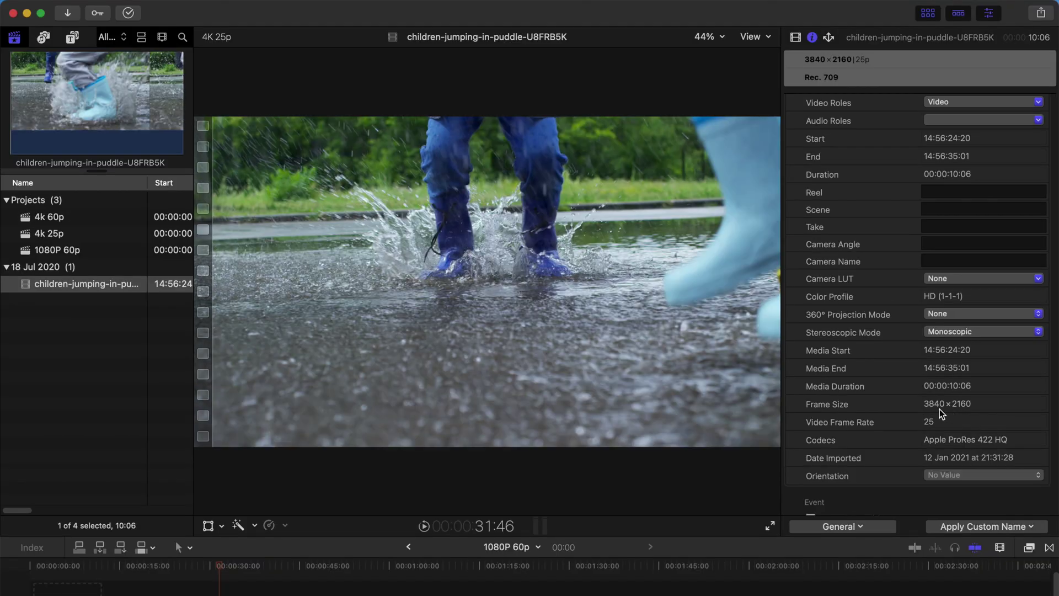
left_click_drag(943, 425, 915, 420)
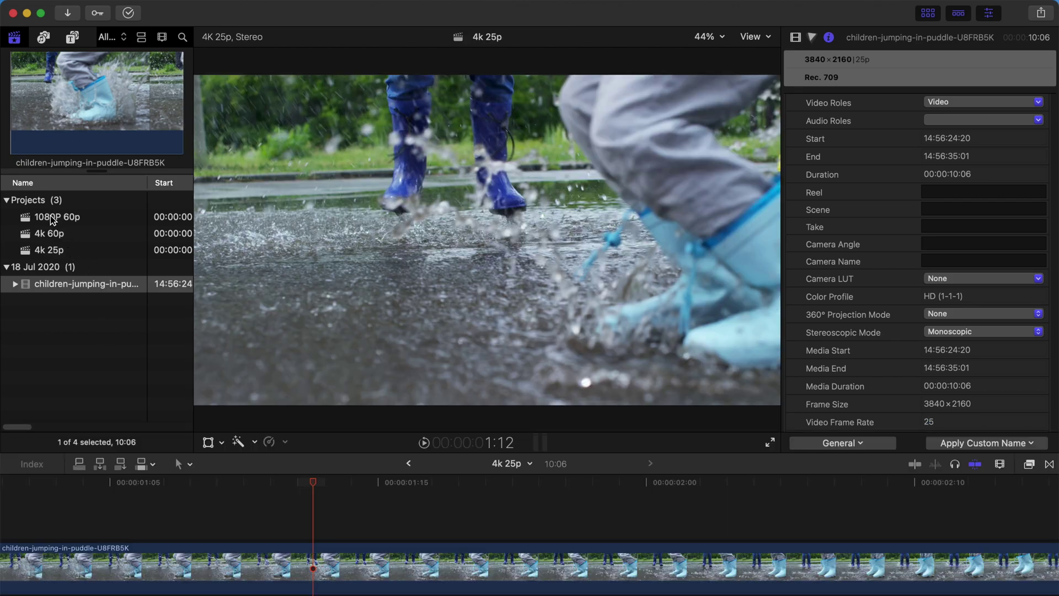
left_click(52, 219)
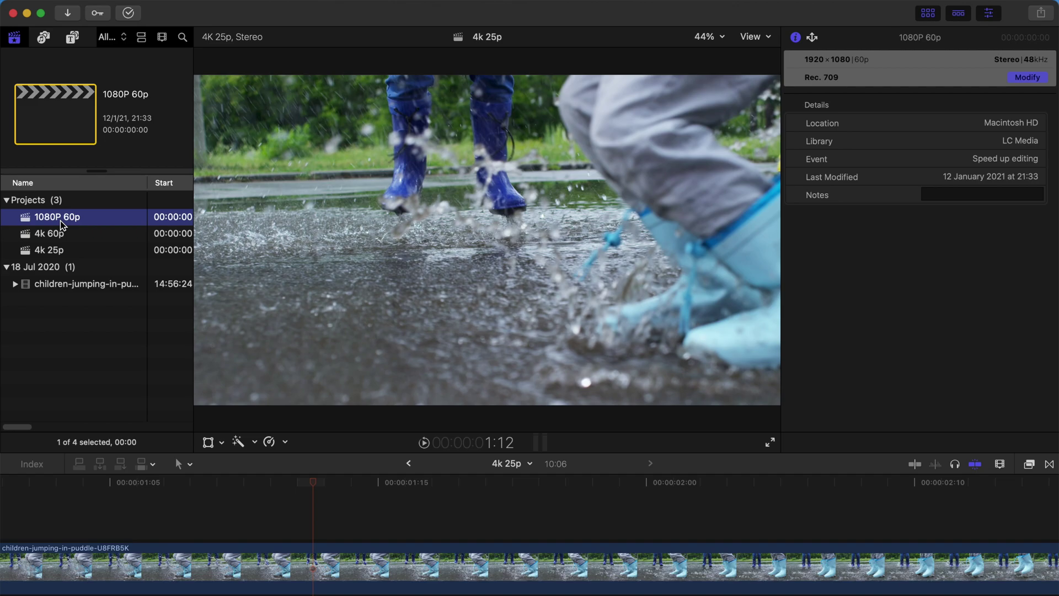
Step: Open the 1080P 60p project, scrub through the puddle clip, and zoom into the timeline
double_click(57, 217)
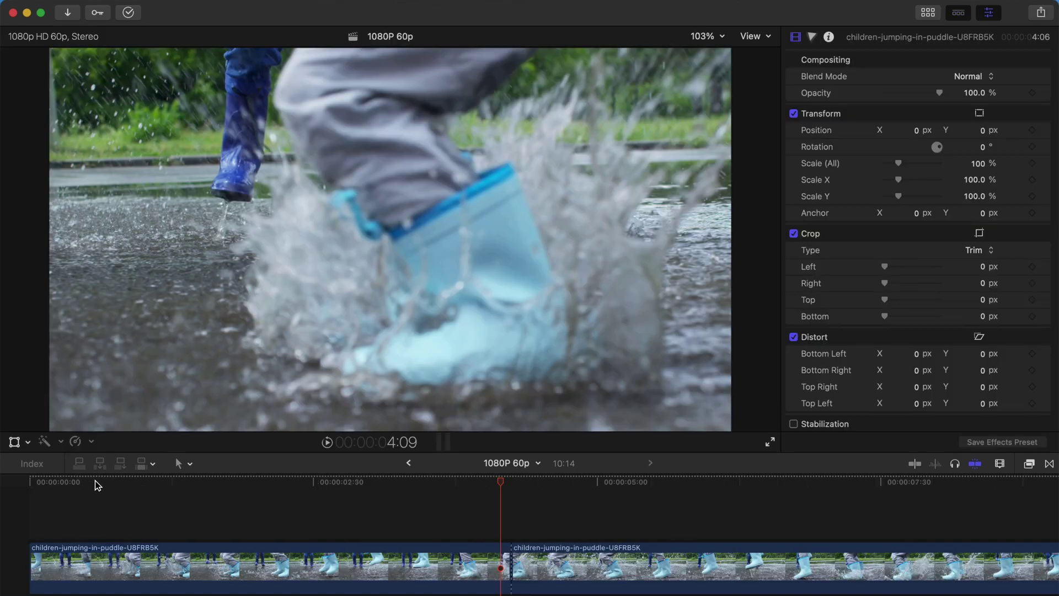
left_click(95, 482)
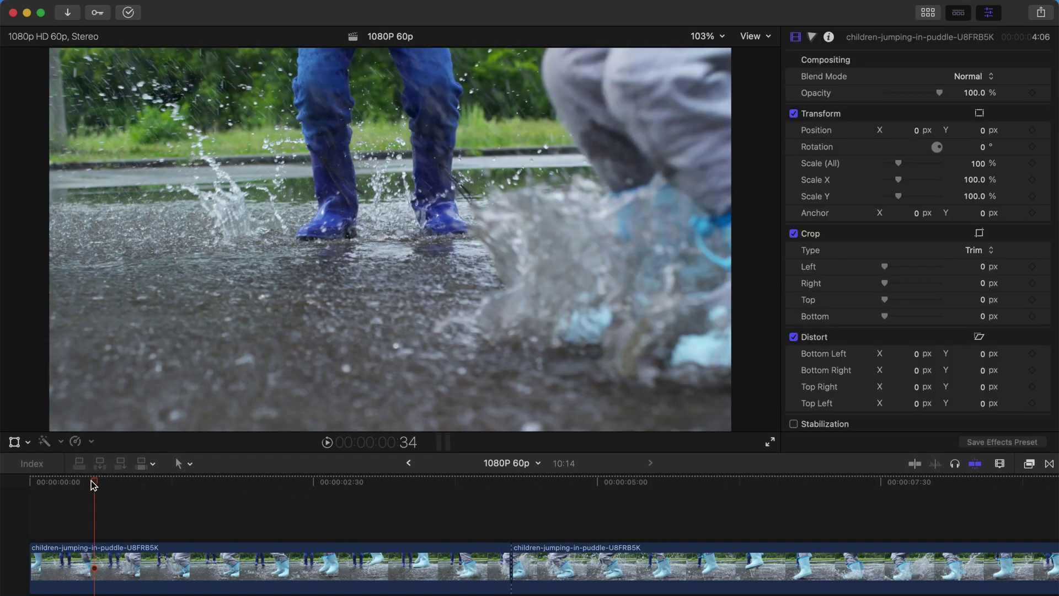
left_click_drag(50, 484, 366, 482)
key("super+equal")
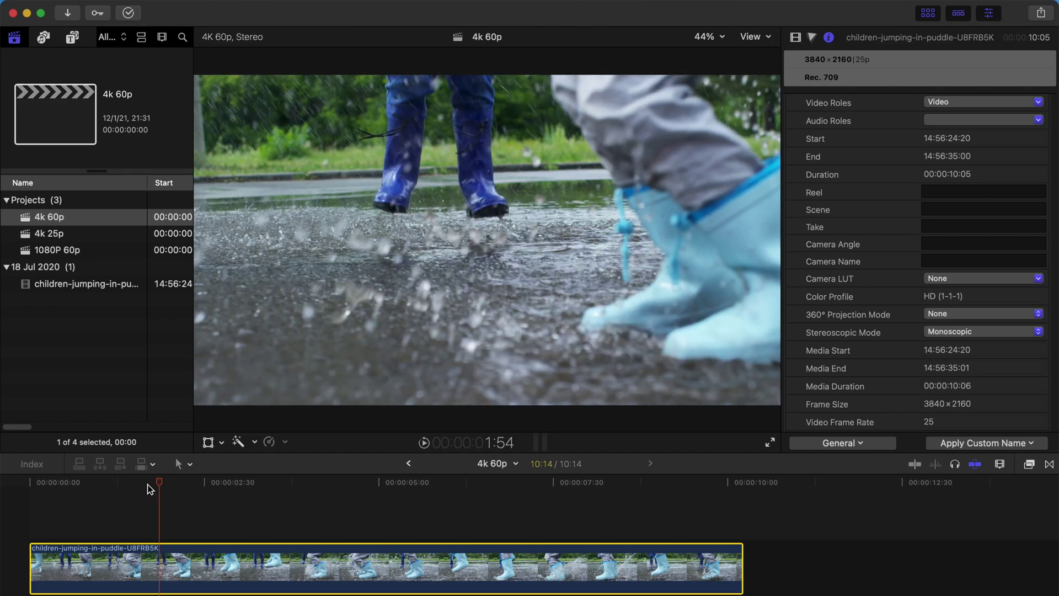
Step: Open the empty 4k 25p project and place the puddle clip at its start
left_click(161, 484)
left_click(45, 236)
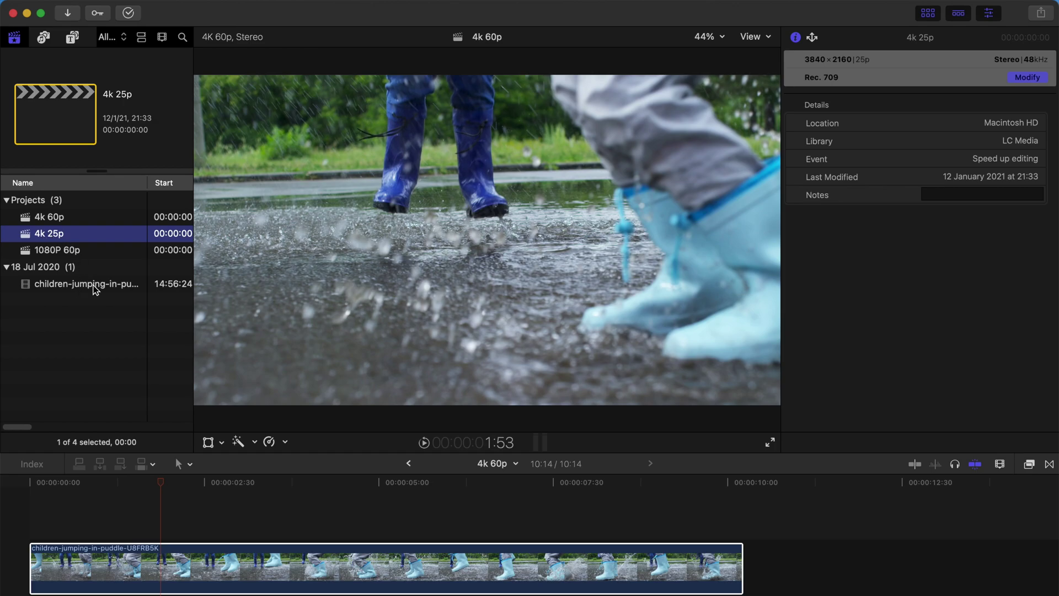
double_click(52, 240)
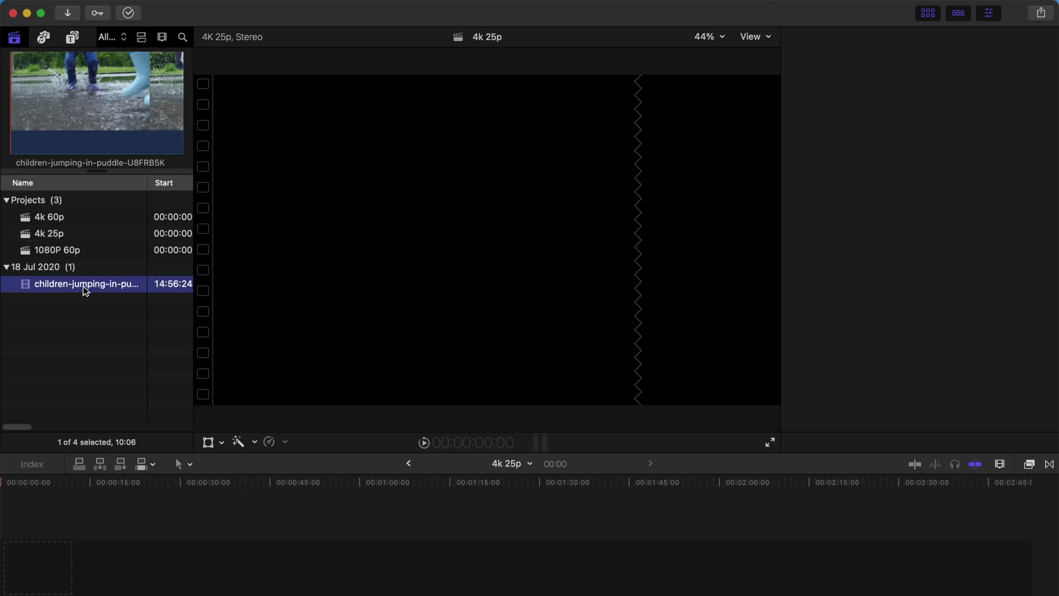
key("super+4")
left_click_drag(85, 291, 127, 513)
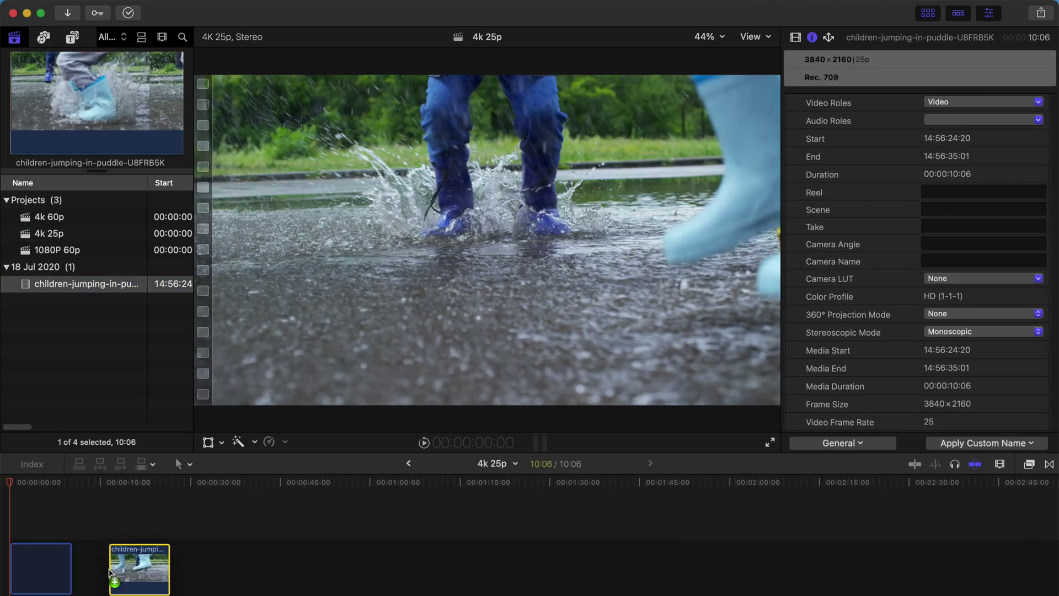
Step: Zoom in and settle the playhead on the splash frame at 1:14, with the browser hidden
left_click(20, 489)
key("super+equal")
key("super+equal")
key("super+equal")
key("super+equal")
key("super+equal")
key("super+equal")
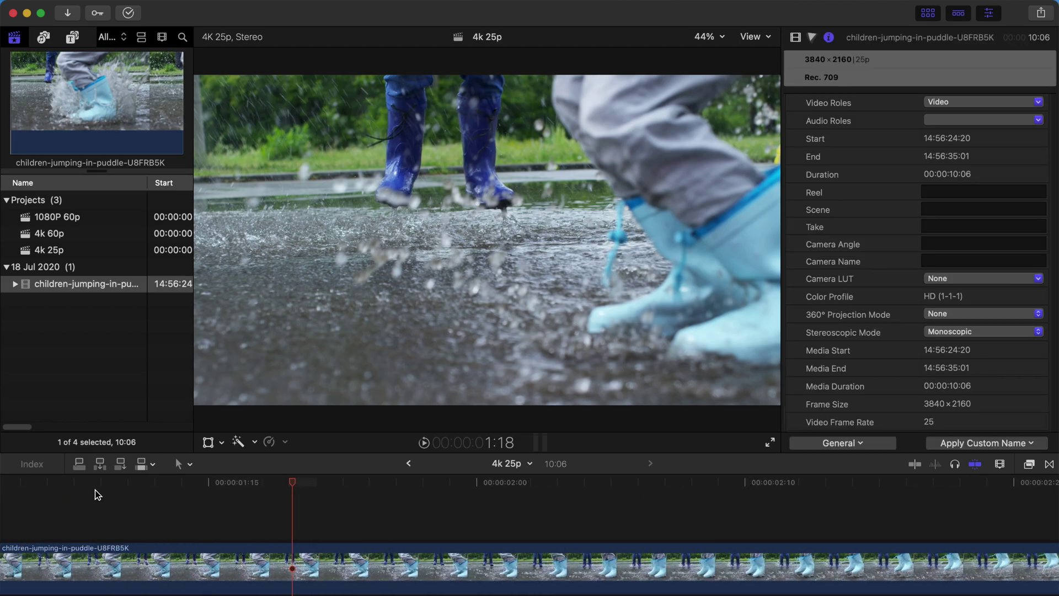
scroll(95, 485, "left", 2)
left_click(196, 489)
key("ctrl+super+1")
left_click(363, 495)
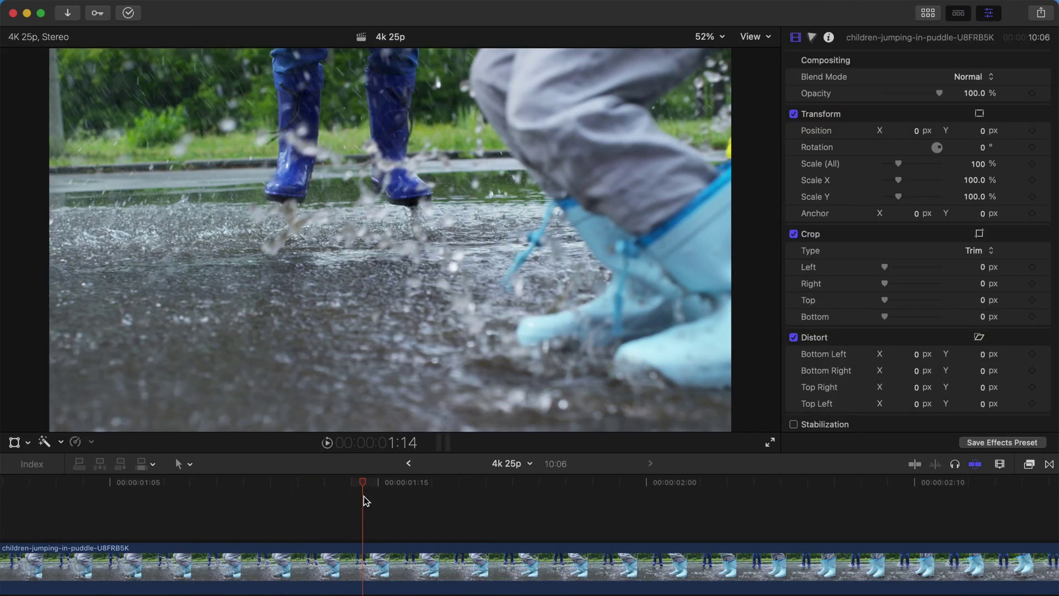
Step: Scrub between 1:14 and 1:15 to find the cut point
left_click_drag(363, 495, 403, 482)
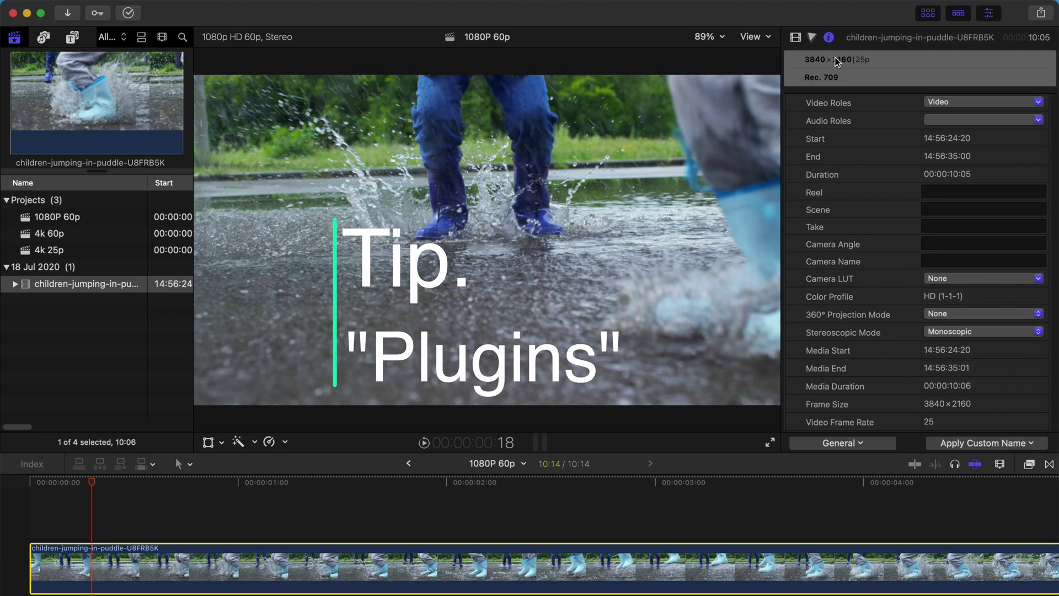
Step: Add a Basic Title over the puddle clip and preview it at 7:29 with the Inspector hidden
left_click(830, 39)
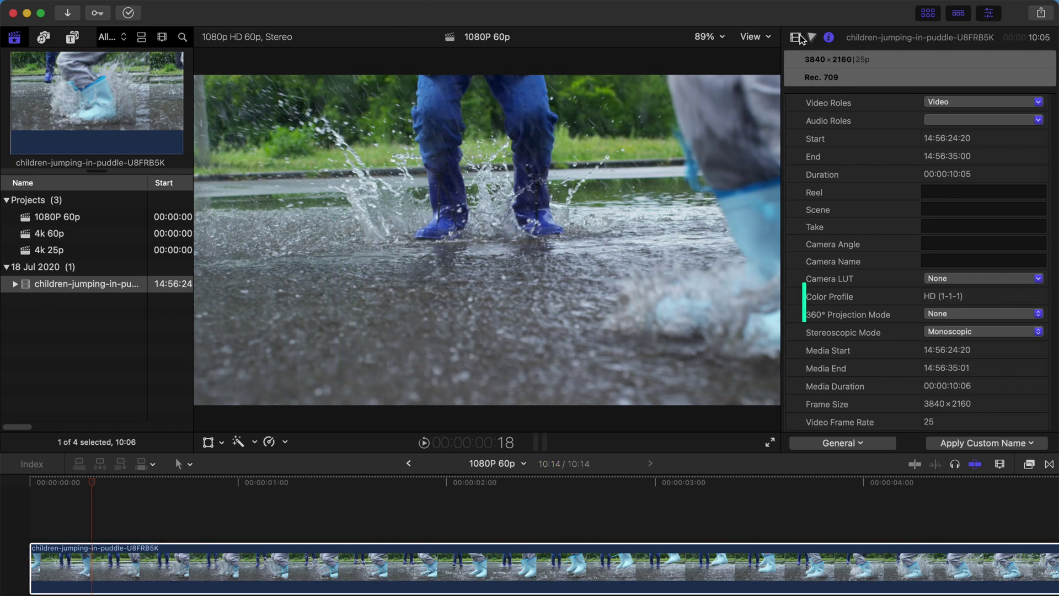
left_click(989, 13)
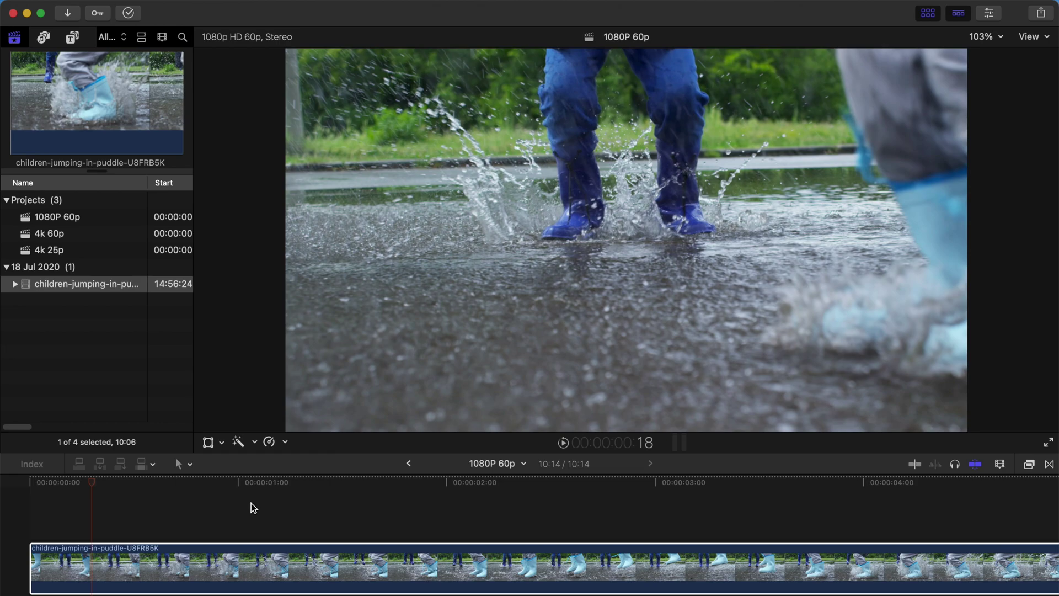
key("ctrl+t")
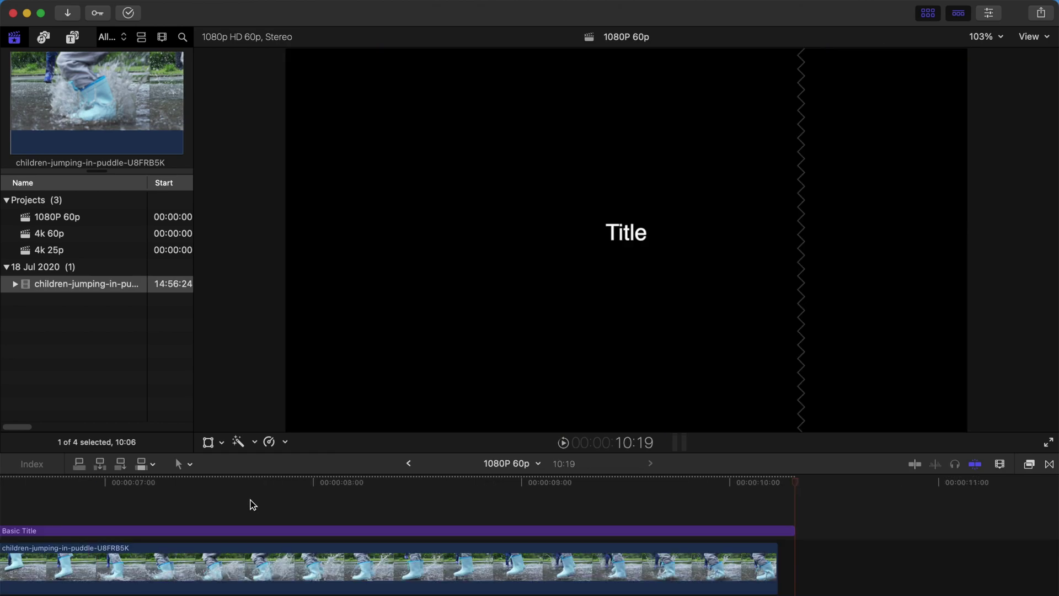
left_click(208, 483)
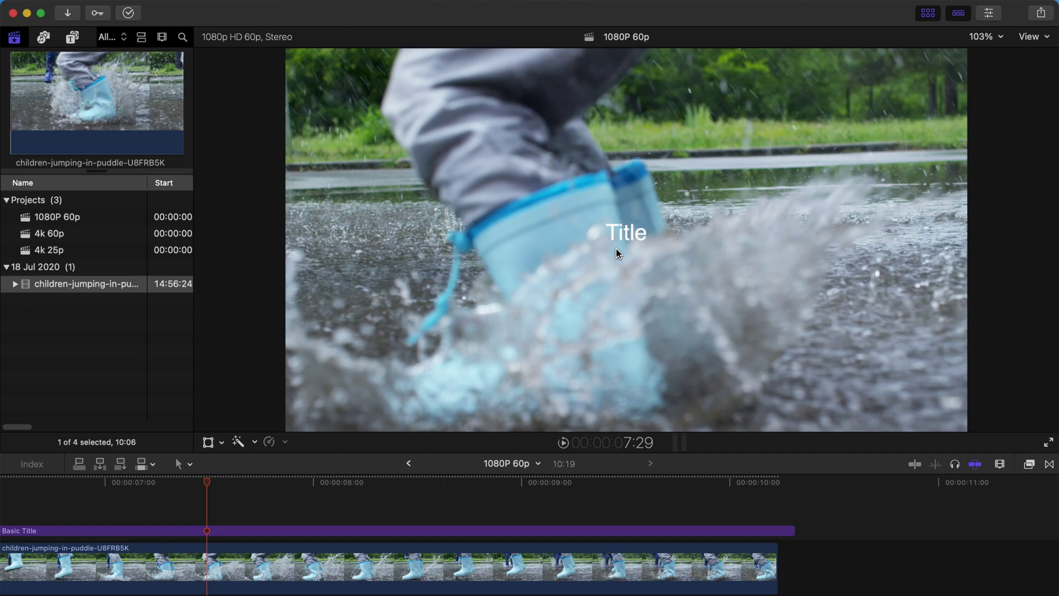
Step: Locate and preview Modern 10 in the Titles and Generators browser, bringing up its options
scroll(173, 522, "left", 5)
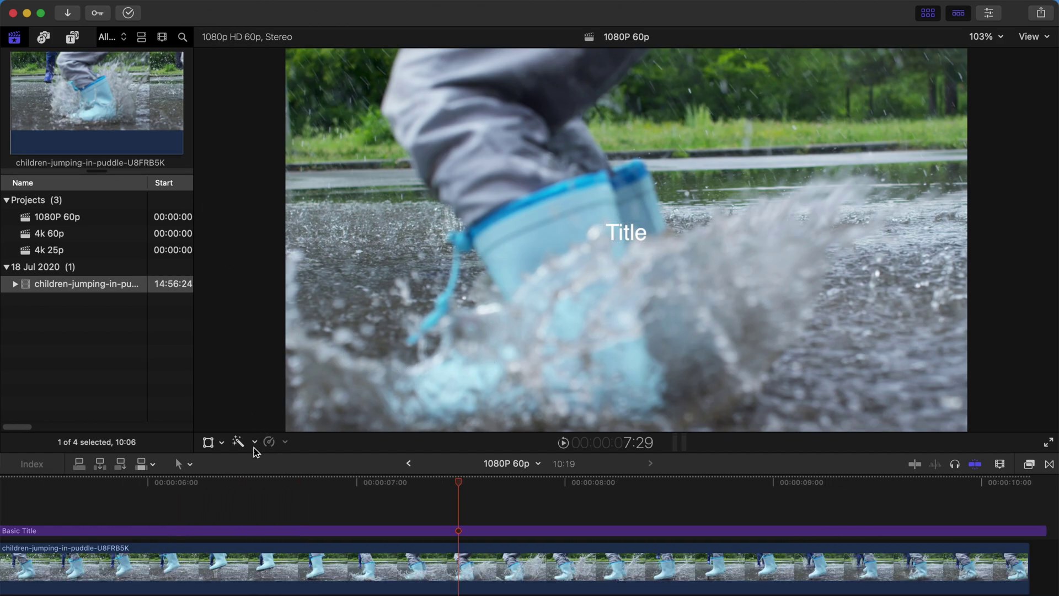
left_click(72, 38)
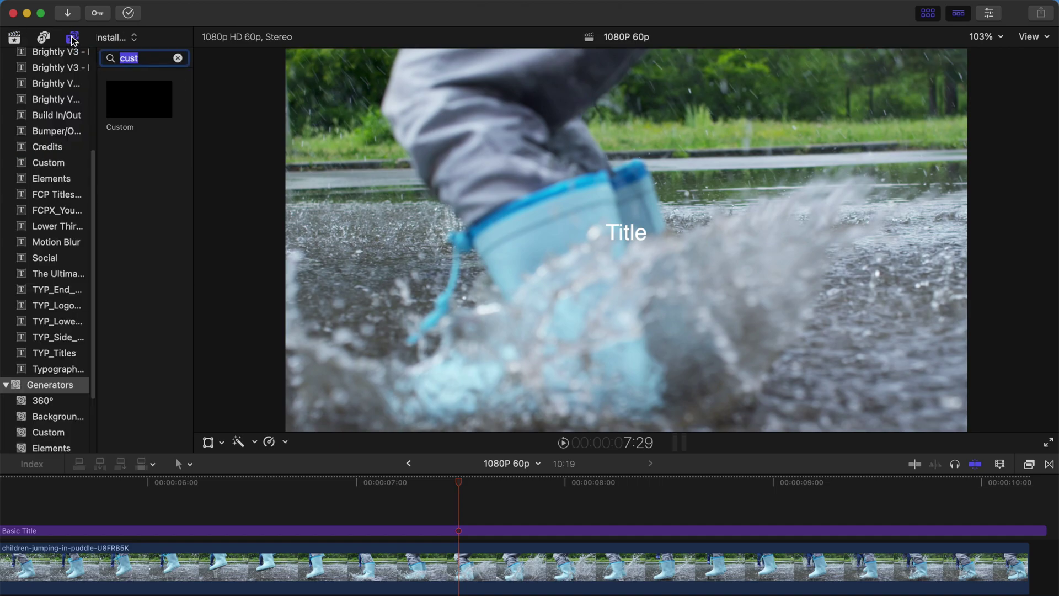
scroll(173, 378, "down", 6)
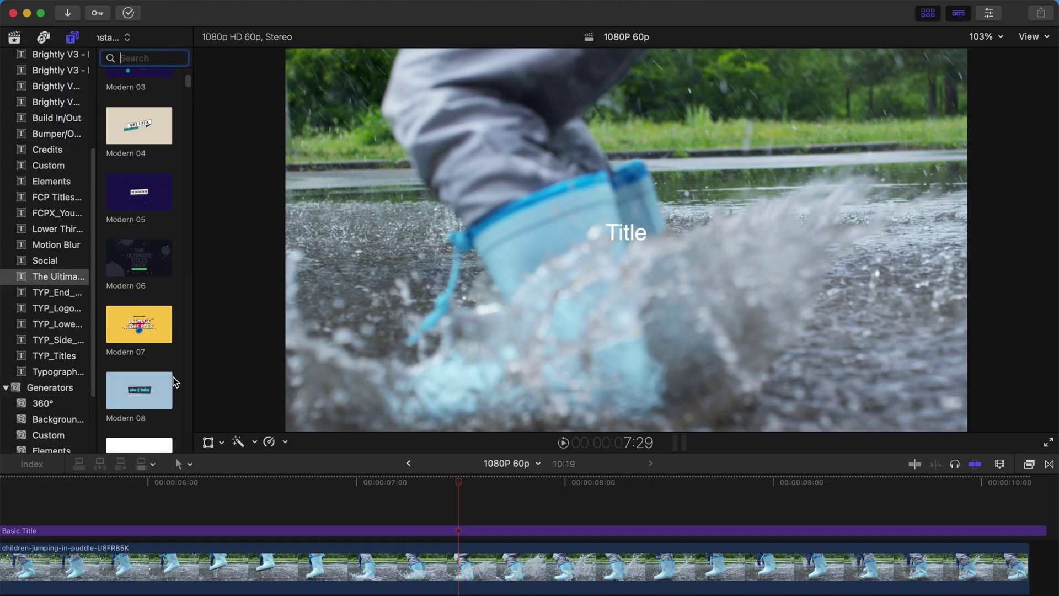
left_click(160, 300)
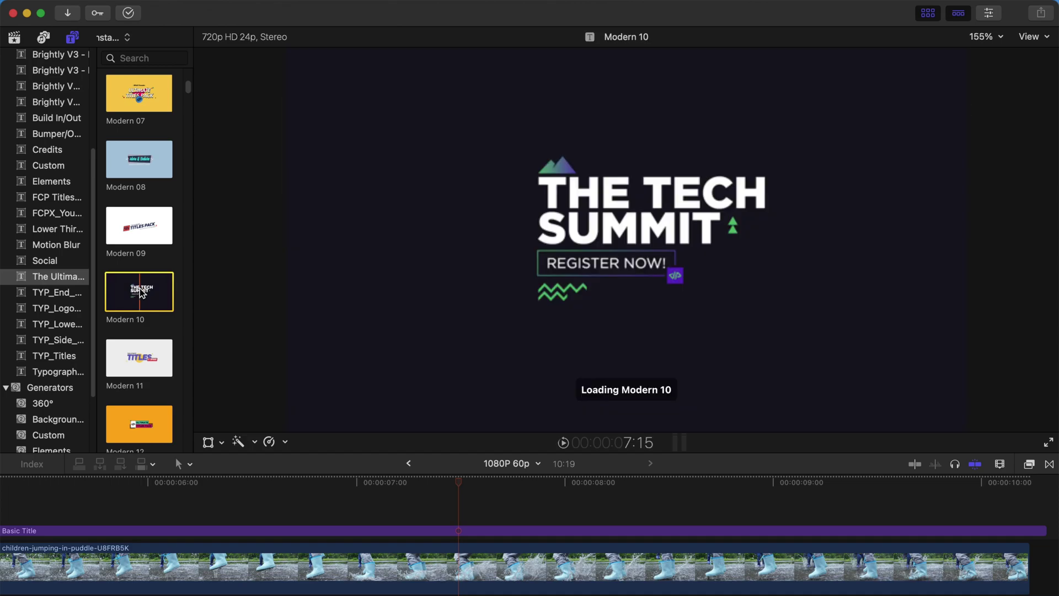
right_click(136, 287)
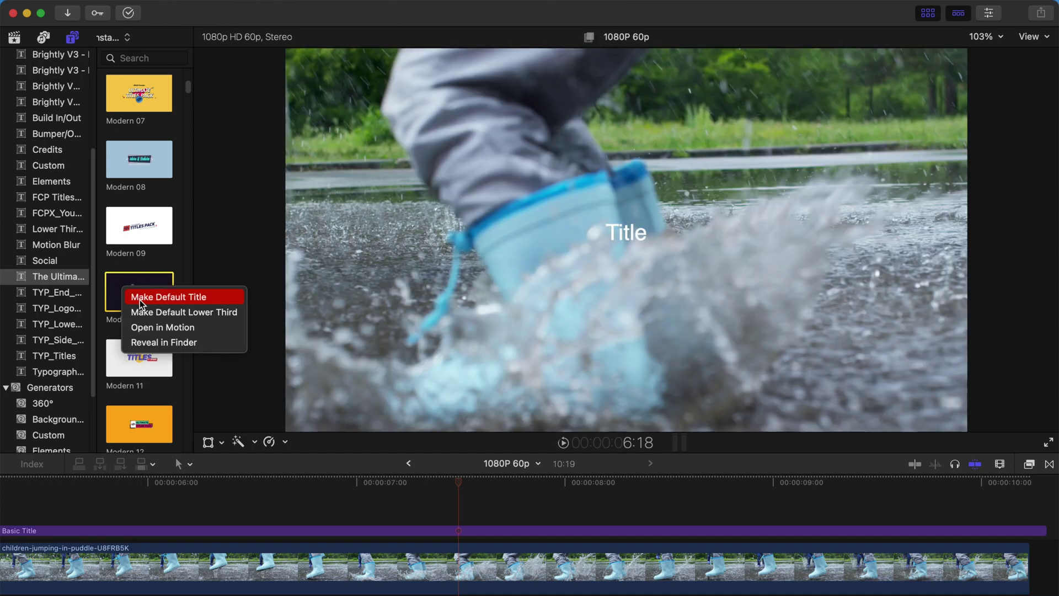
Step: Make Modern 10 the default title and delete the Basic Title
left_click(151, 298)
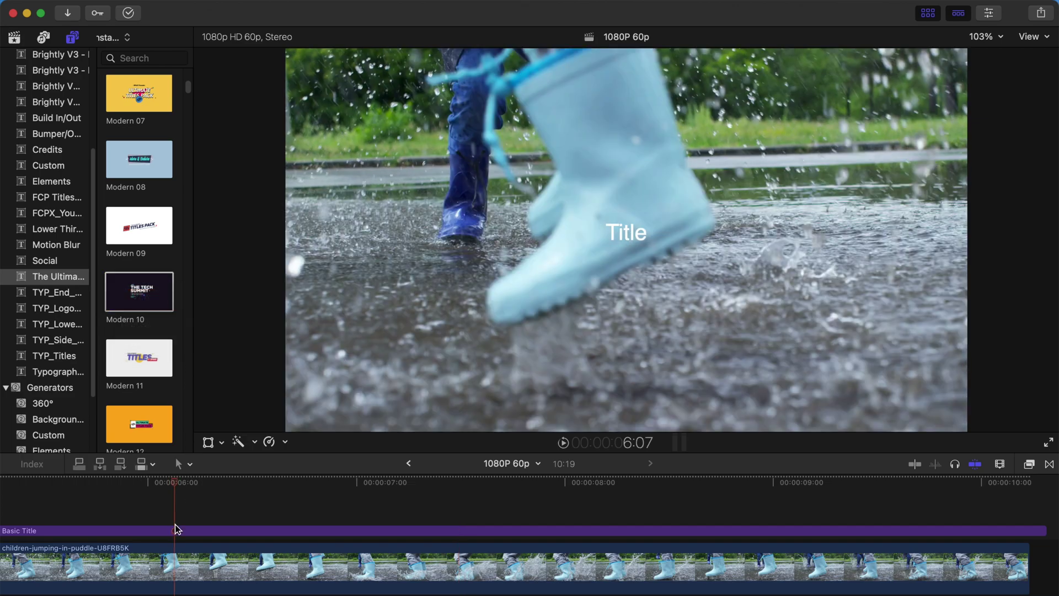
left_click(175, 528)
key("Delete")
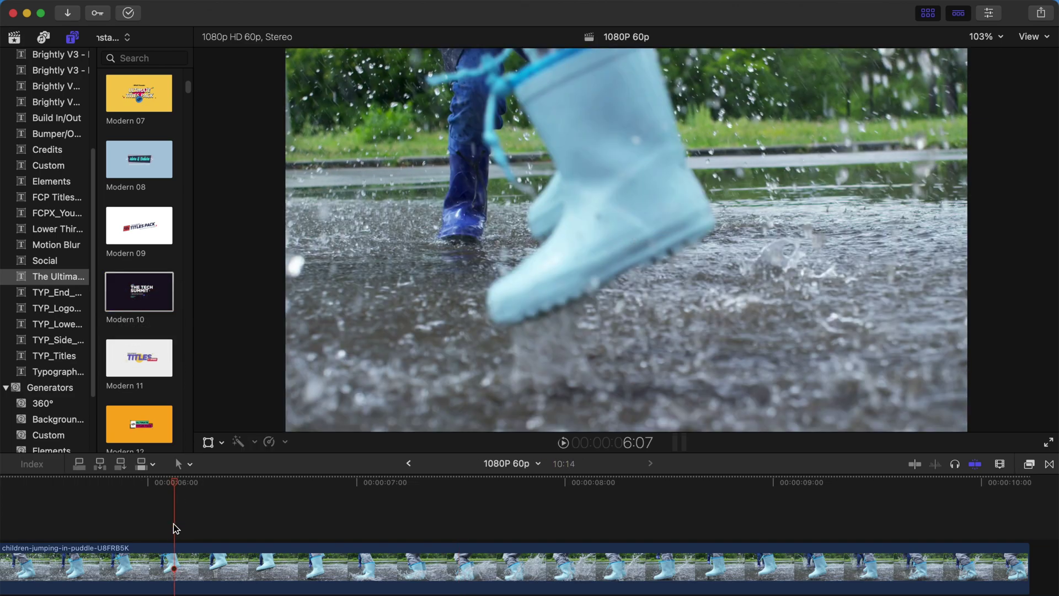
Step: Add a Modern 10 title, move it to the puddle clip's start, and preview at 3:29
key("e")
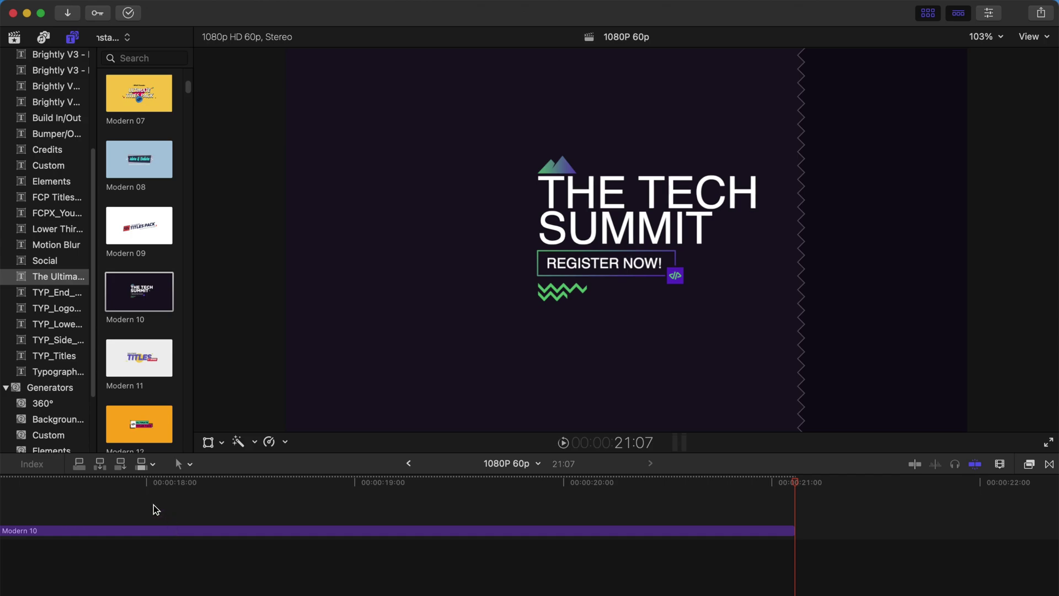
scroll(270, 518, "left", 15)
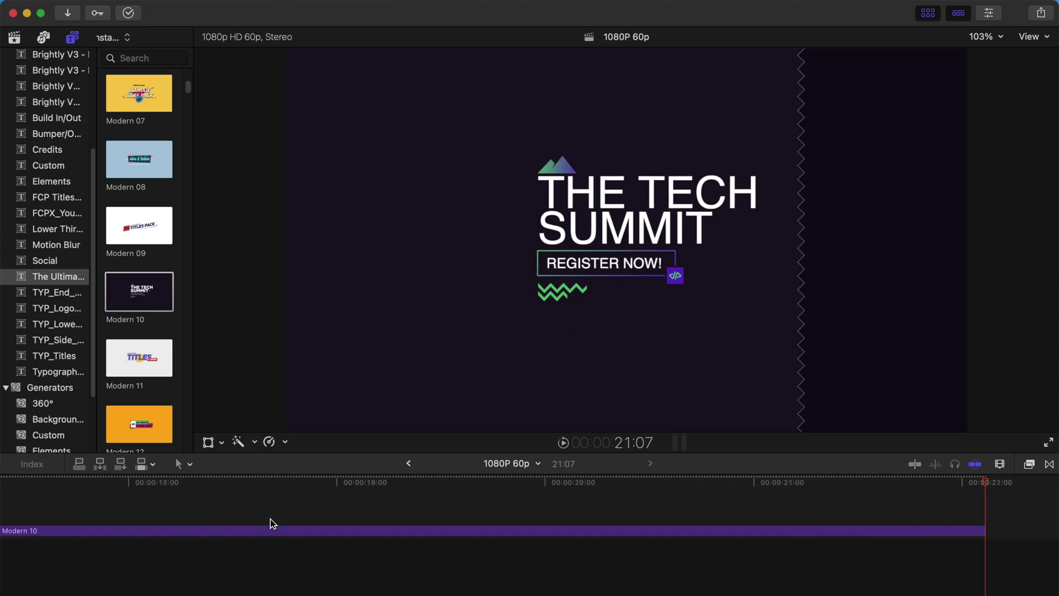
key("super+minus")
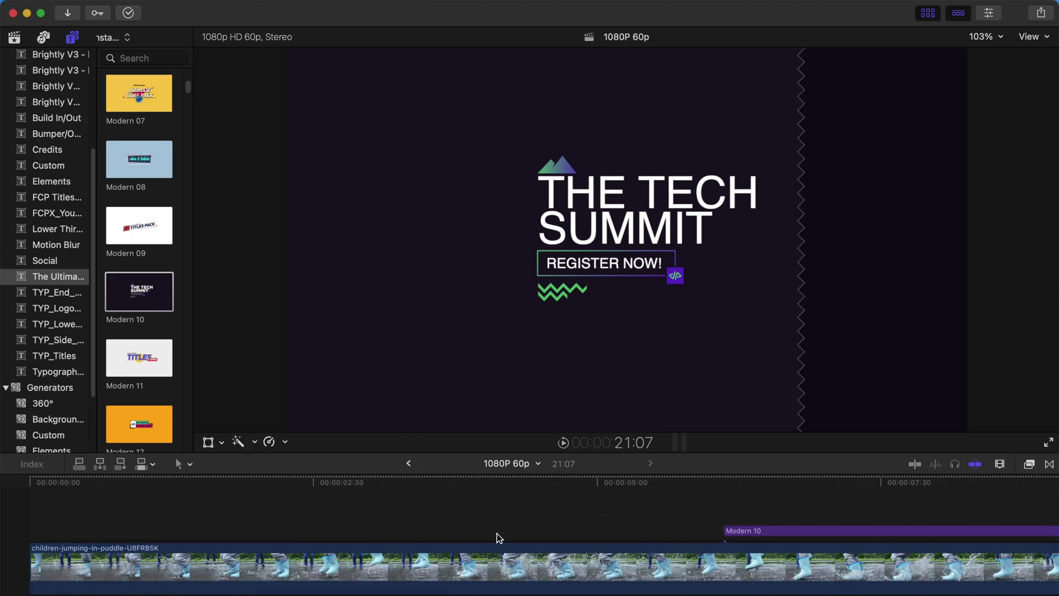
left_click_drag(737, 533, 33, 529)
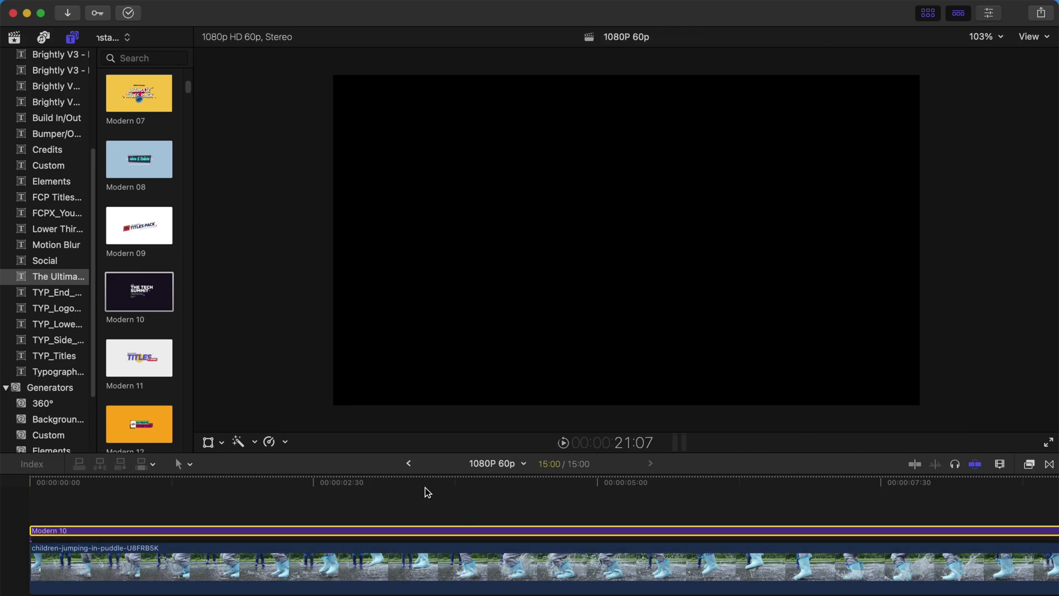
left_click(427, 492)
Step: Make the Modern 10 title drop its background, scale it to 118% and move it to X -52.1 px
key("super+4")
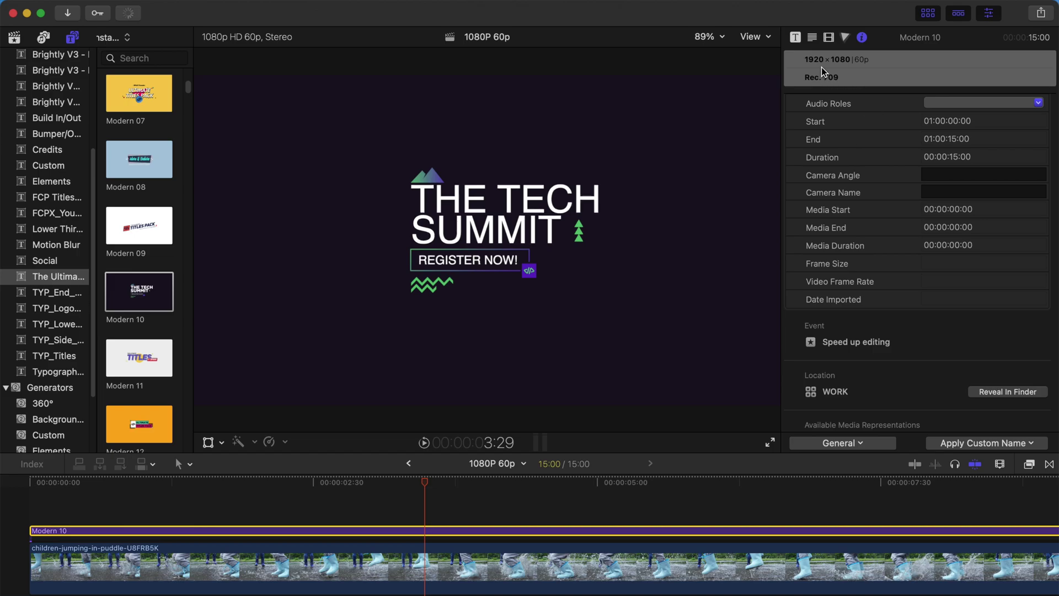
left_click(829, 37)
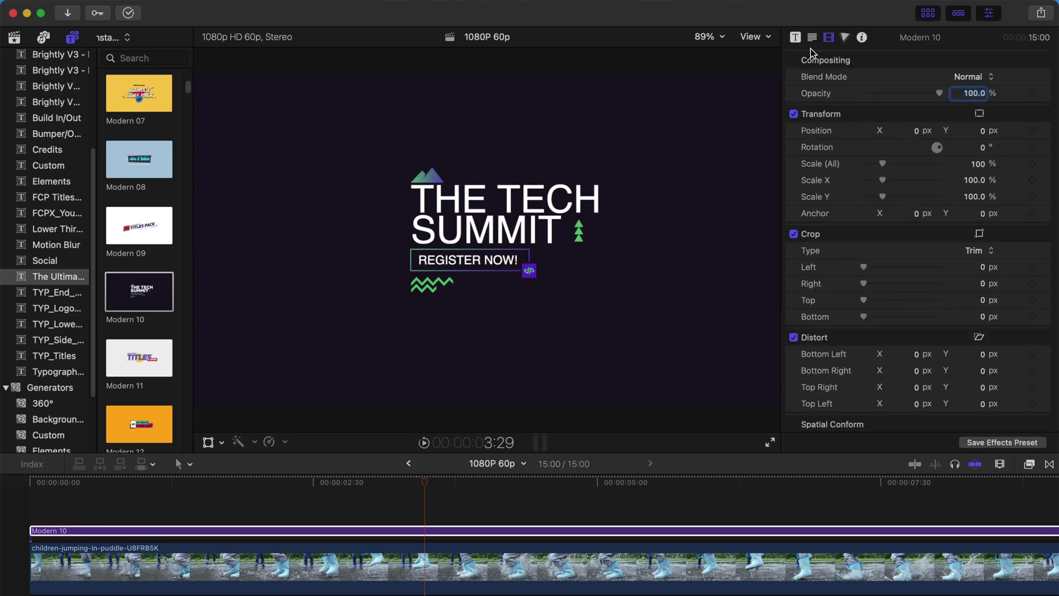
left_click(794, 37)
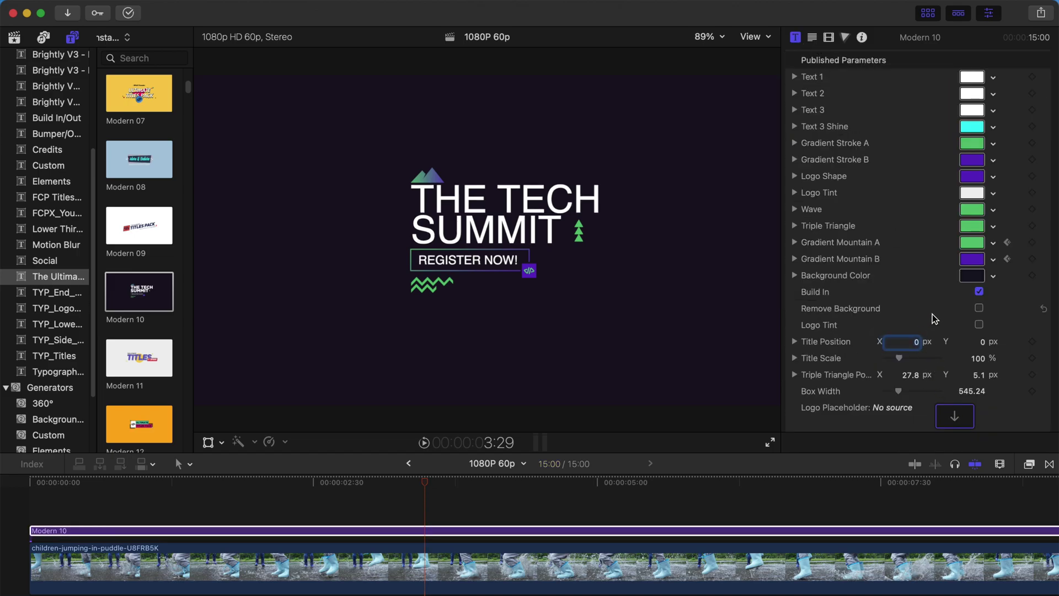
left_click(979, 309)
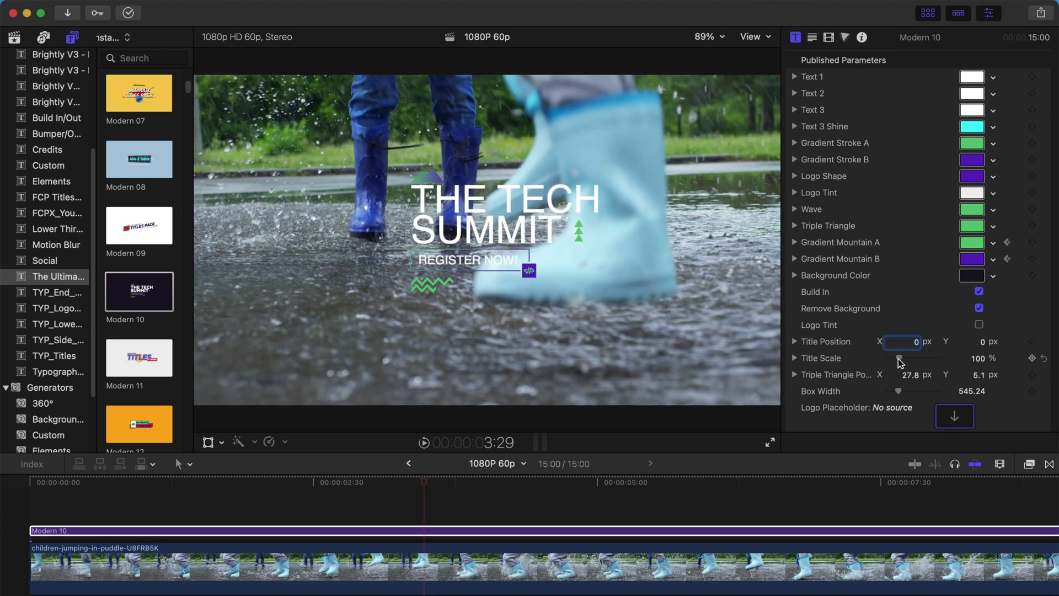
left_click_drag(897, 359, 905, 344)
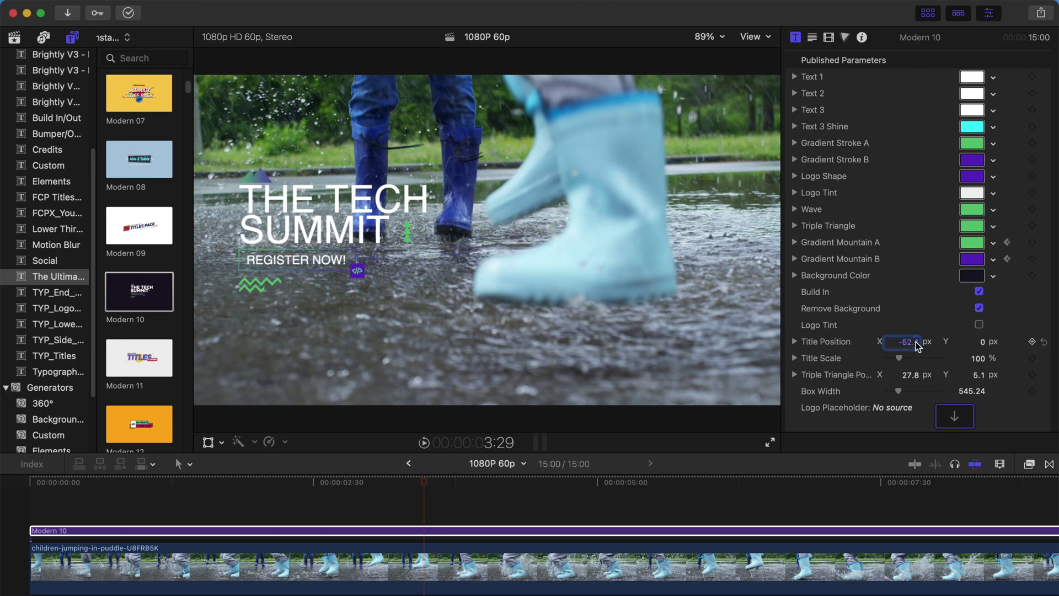
left_click(928, 12)
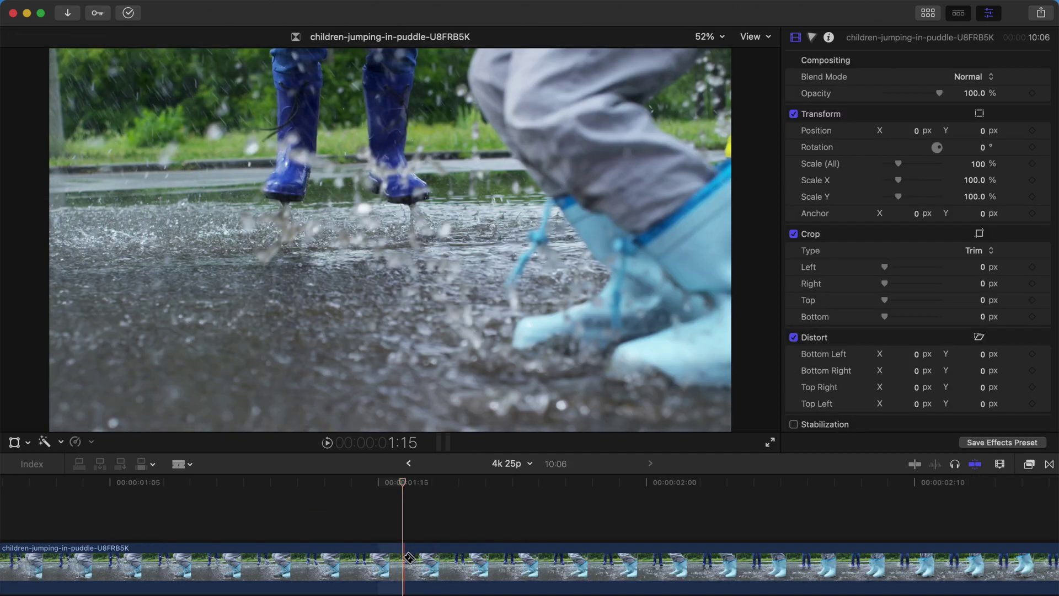
Step: Add default transitions at the puddle clip's edit points near 1:14
key("a")
left_click(368, 484)
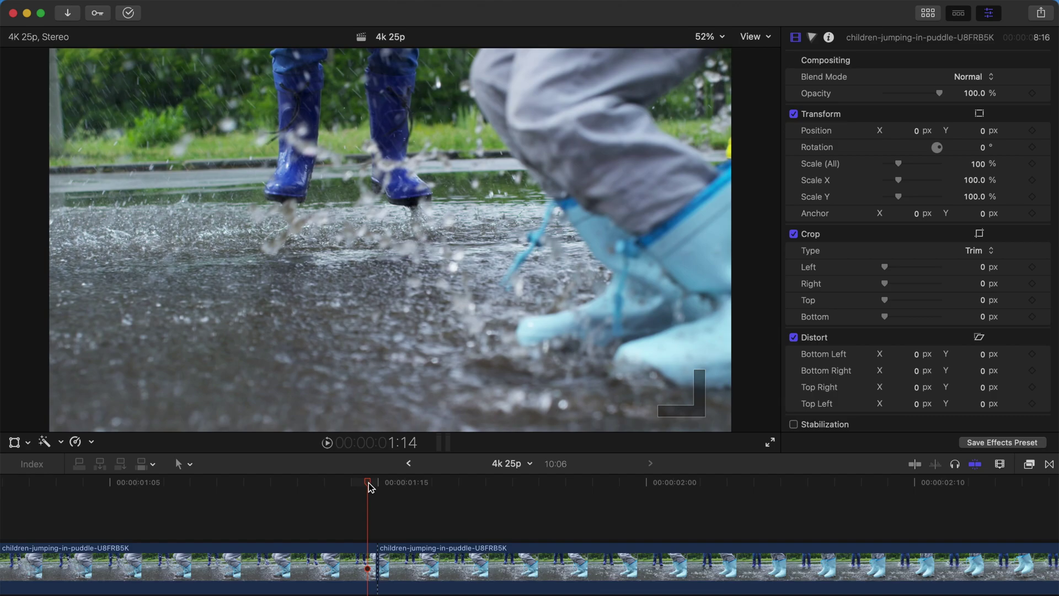
key("super+t")
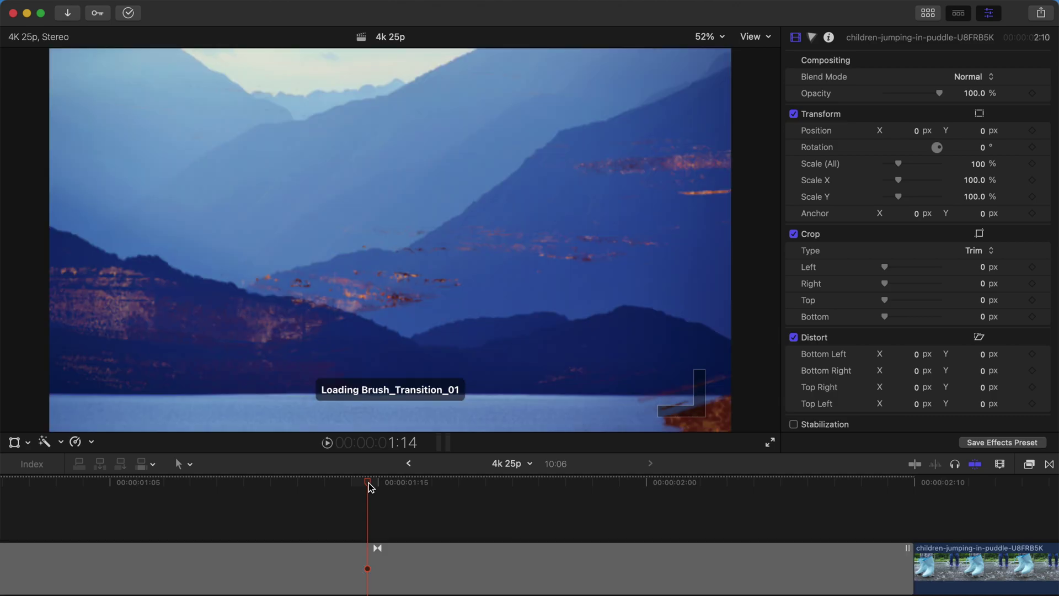
key("shift+z")
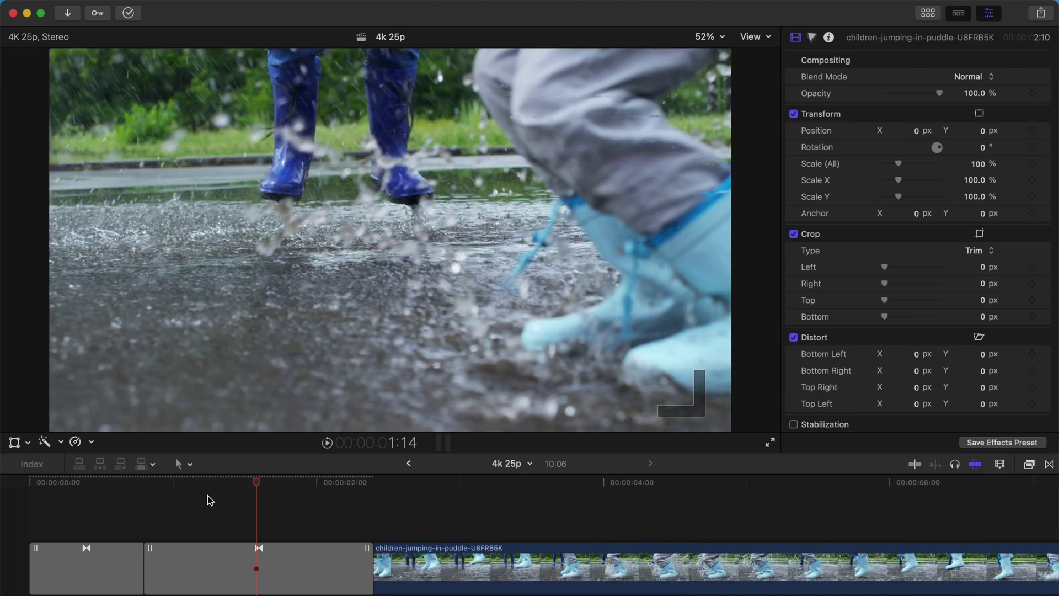
Step: Delete both Brush_Transition_01 transitions so the clip pieces meet with a plain cut
left_click(283, 562)
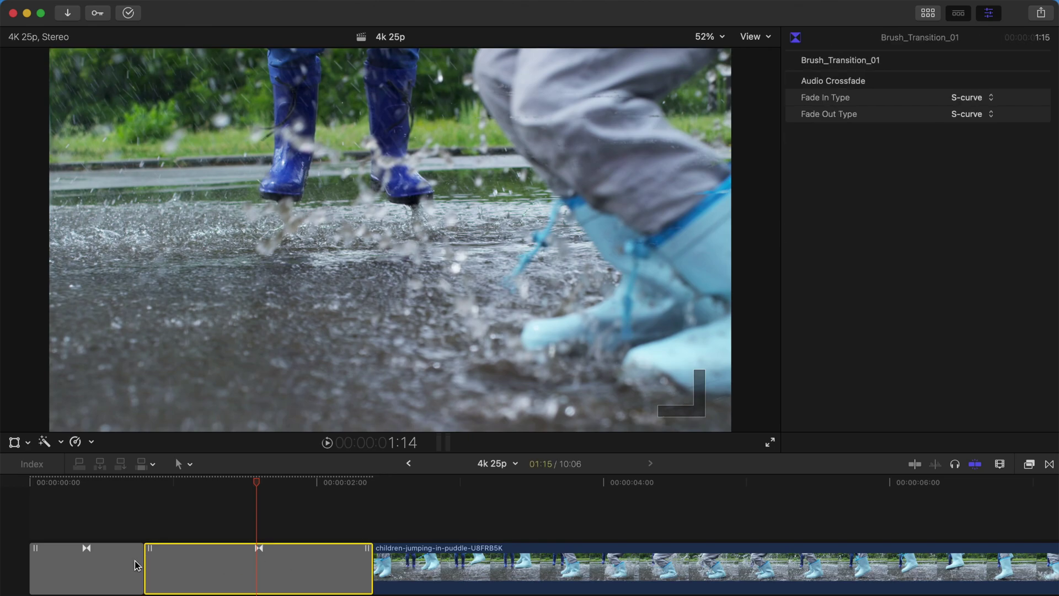
key("Delete")
left_click(114, 565)
key("Delete")
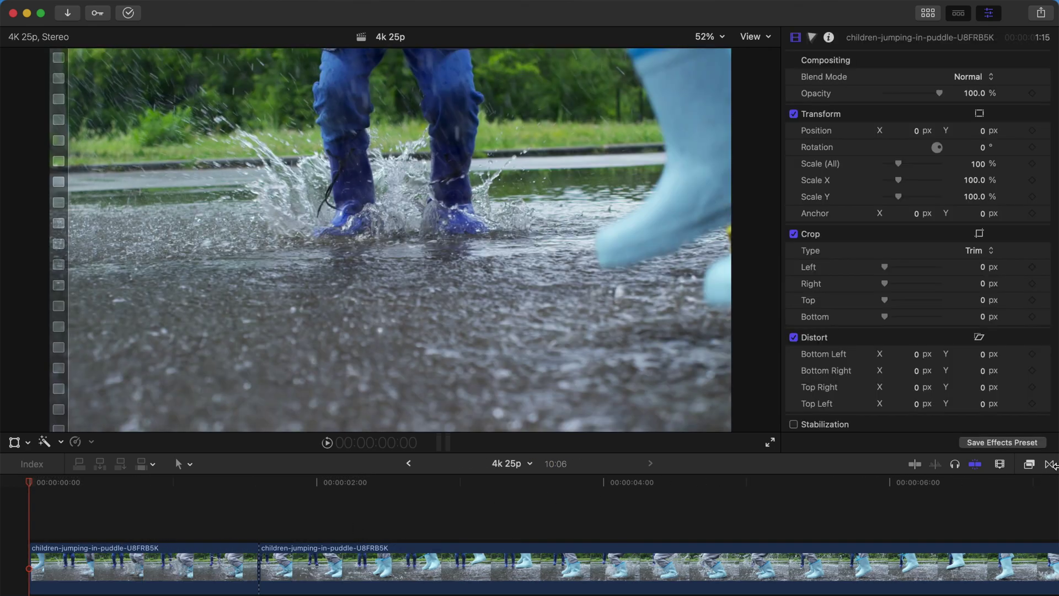
Step: Browse the transitions list to The Ultimate Transitions Pack category
left_click(1050, 465)
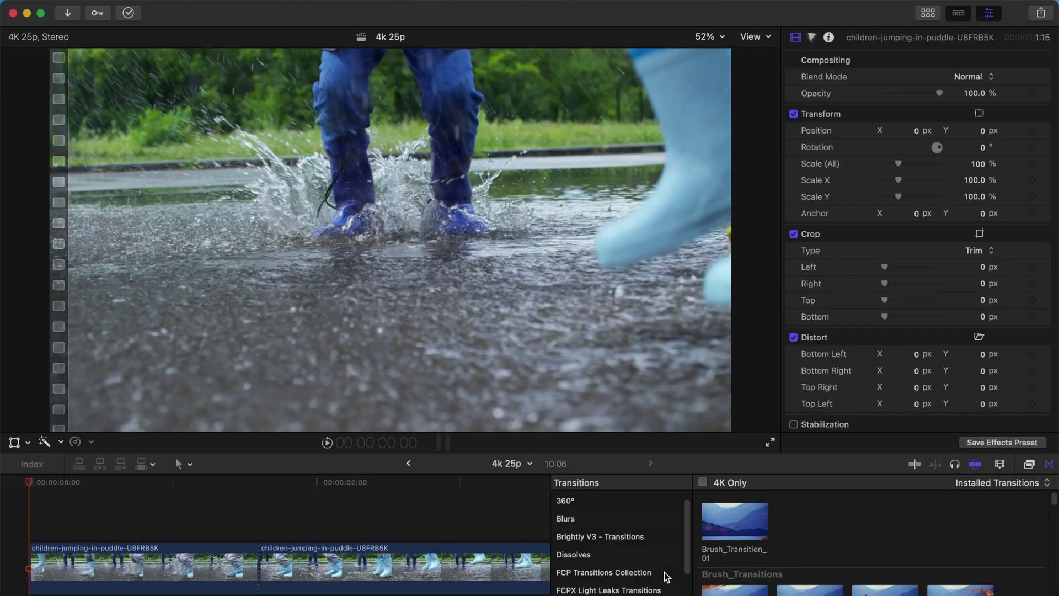
scroll(849, 546, "down", 5)
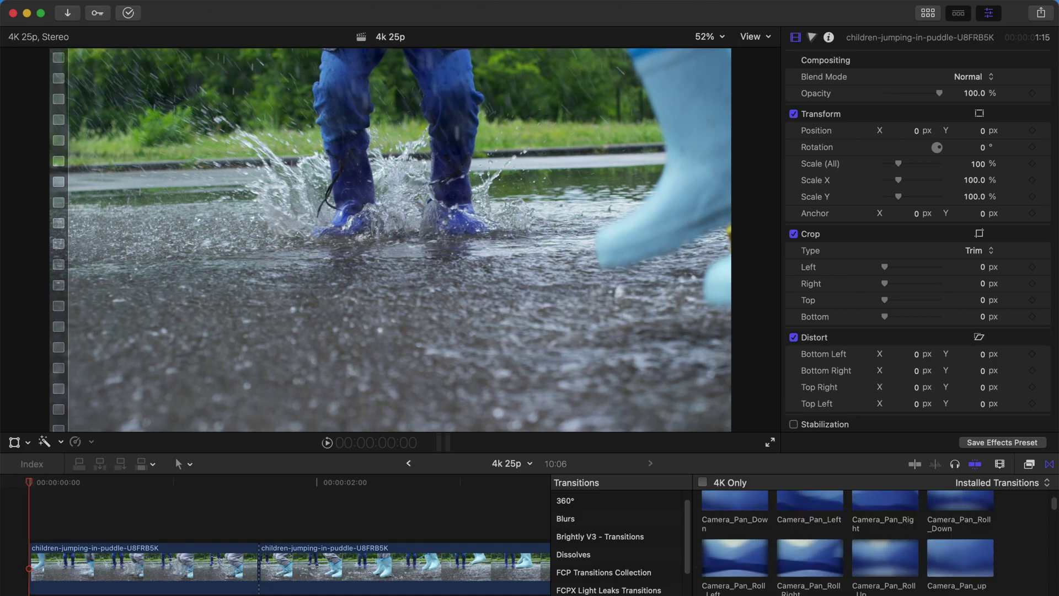
scroll(849, 543, "down", 3)
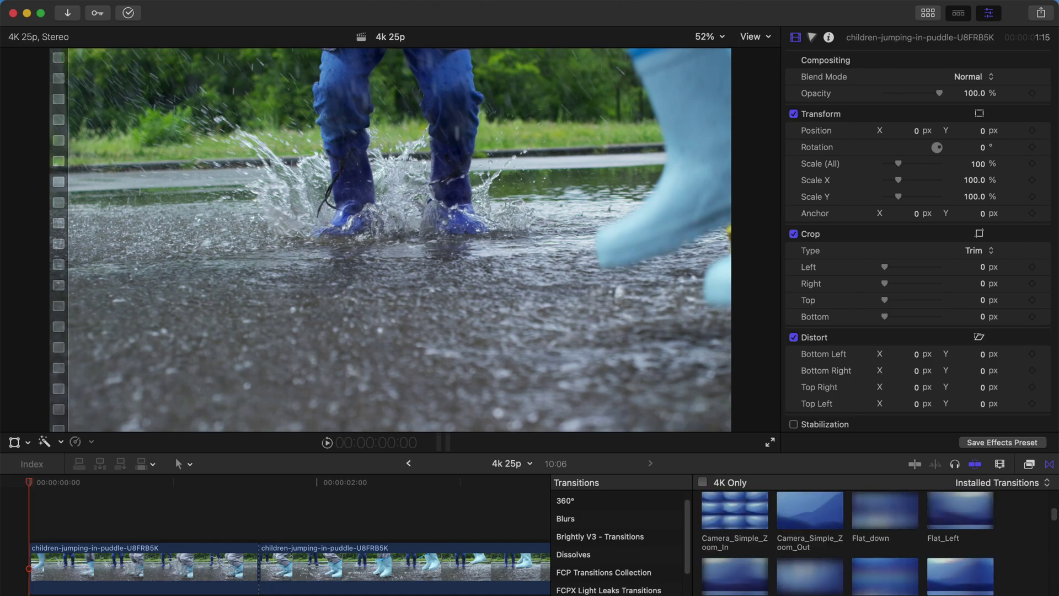
scroll(788, 585, "down", 4)
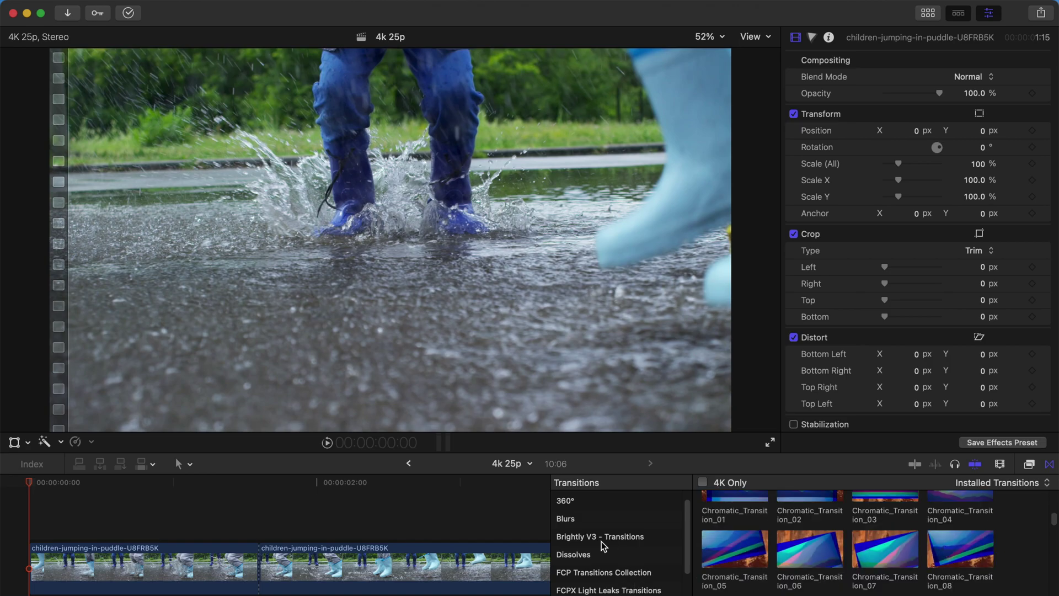
scroll(604, 549, "up", 1)
scroll(613, 554, "down", 5)
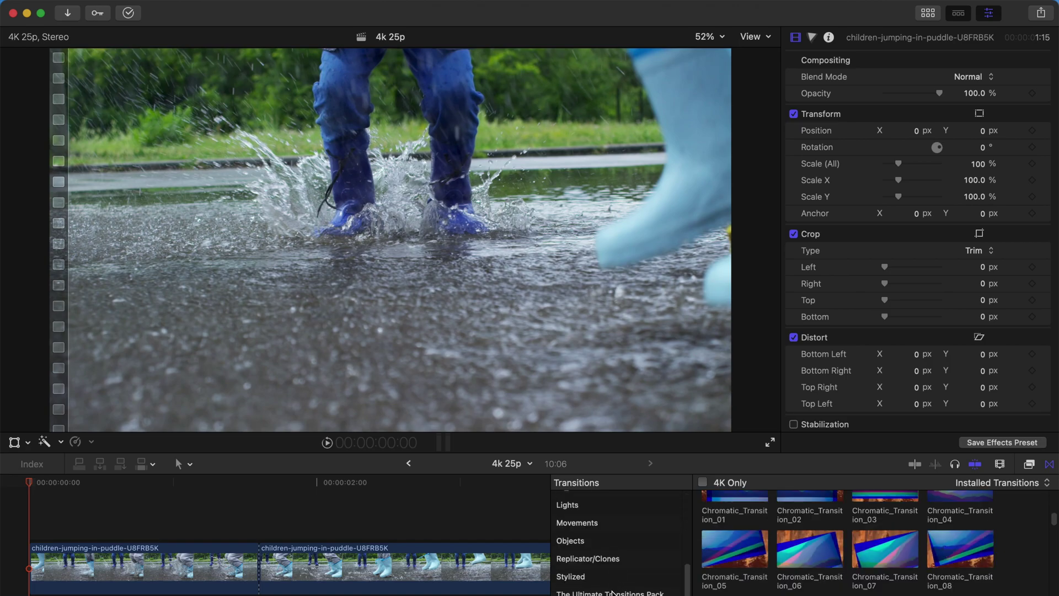
left_click(612, 593)
Step: Preview Typography 01 and set it as the default transition
scroll(797, 565, "down", 10)
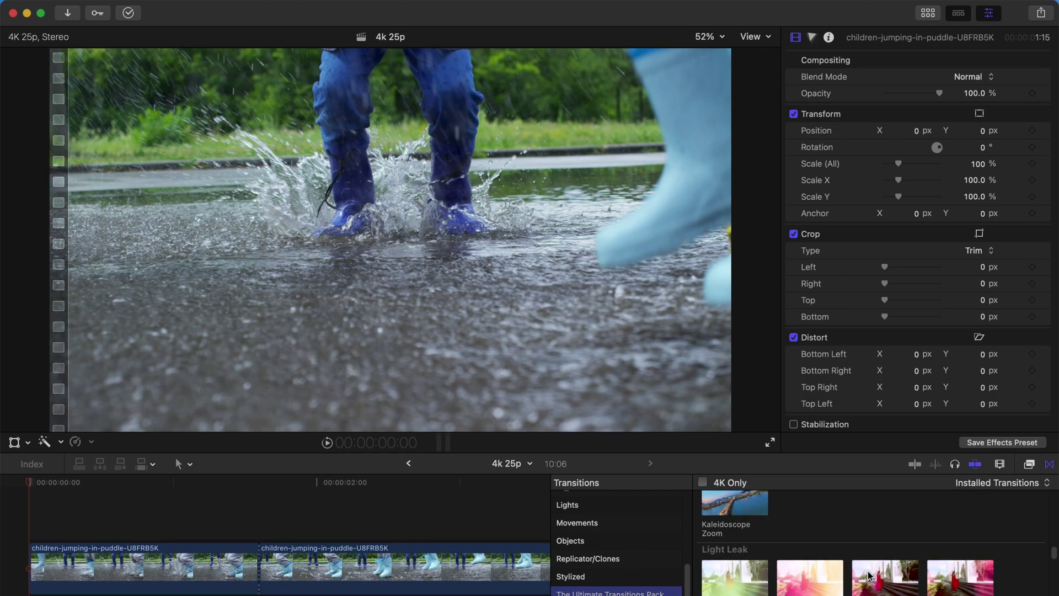
scroll(865, 572, "down", 3)
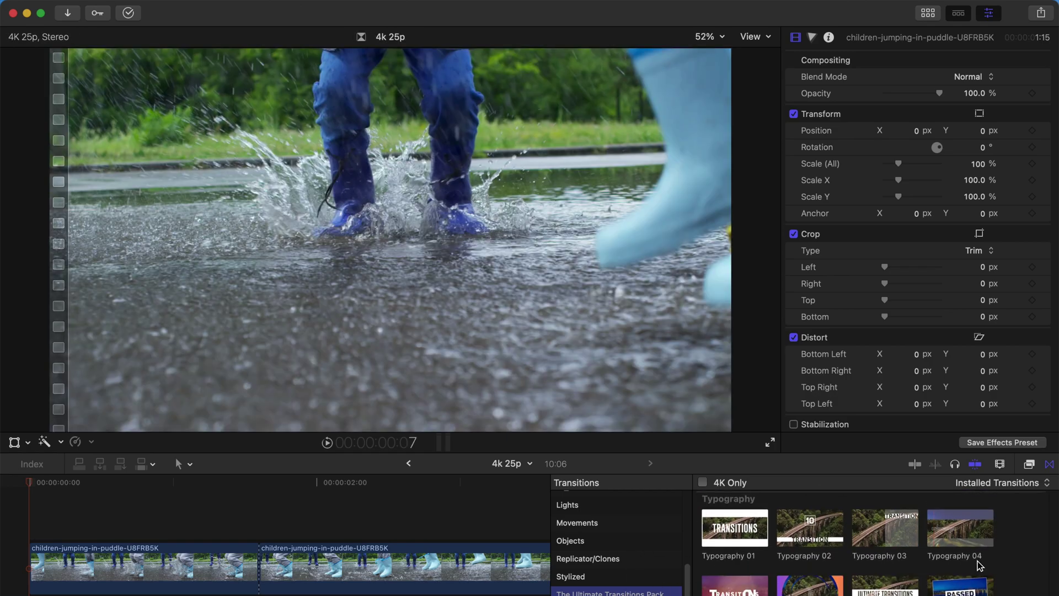
scroll(937, 563, "down", 2)
scroll(855, 552, "up", 2)
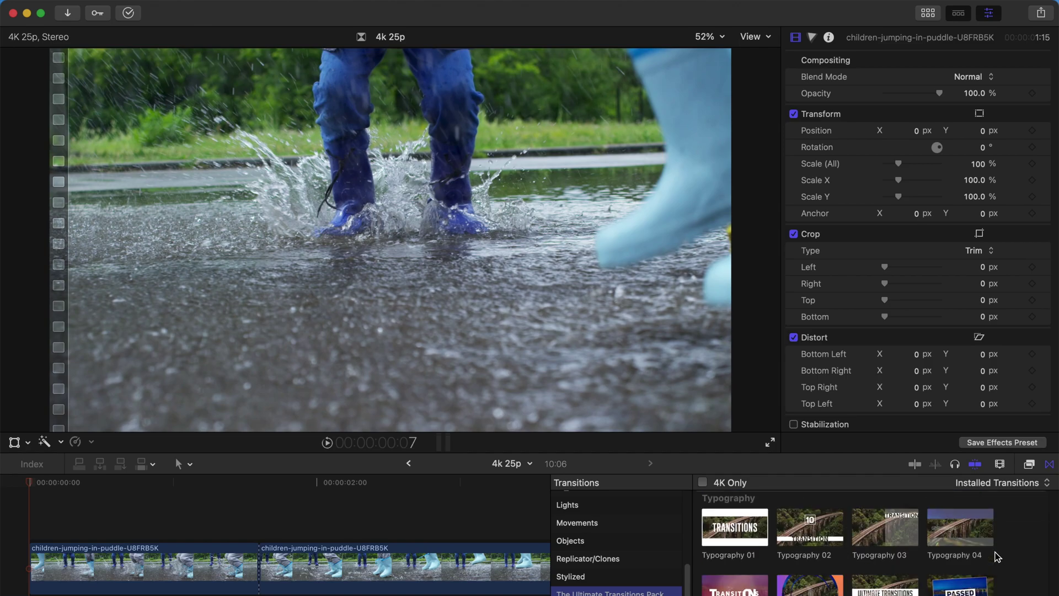
left_click(753, 533)
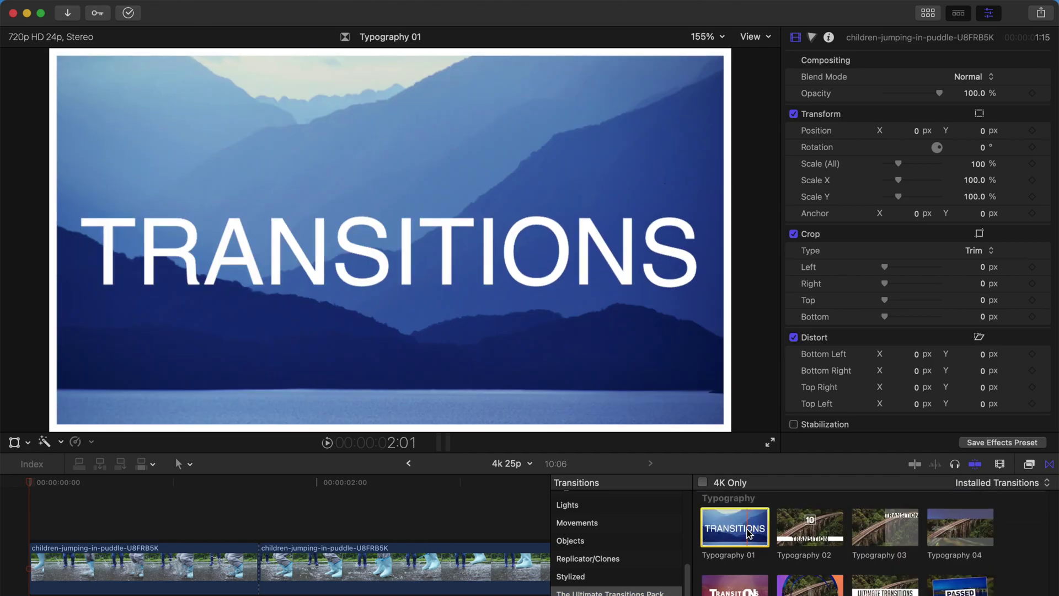
right_click(750, 534)
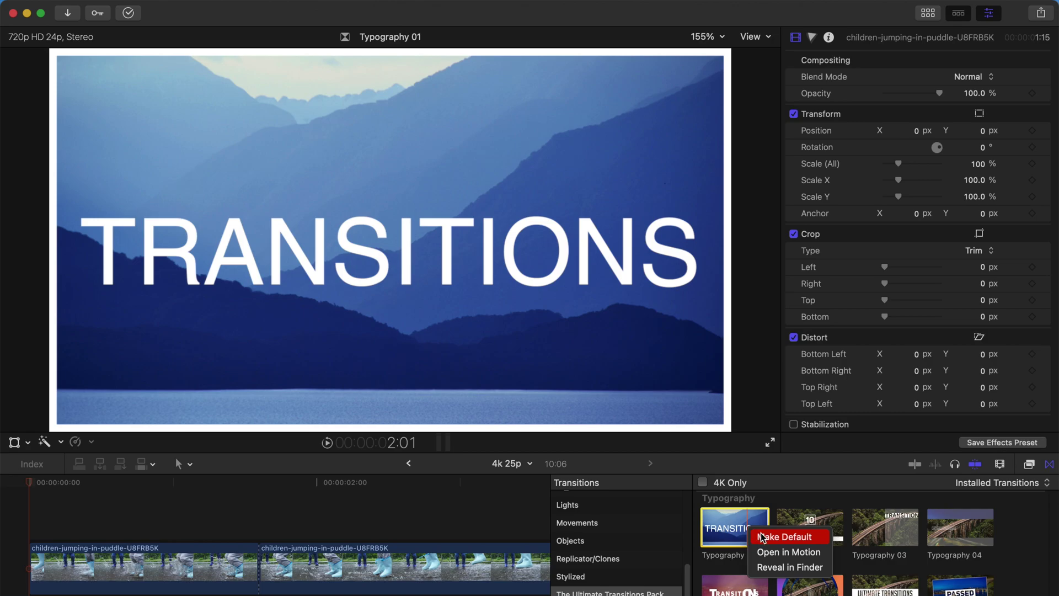
left_click(762, 538)
Step: Add the default Typography 01 transition at the cut between the puddle clip pieces
left_click(1049, 463)
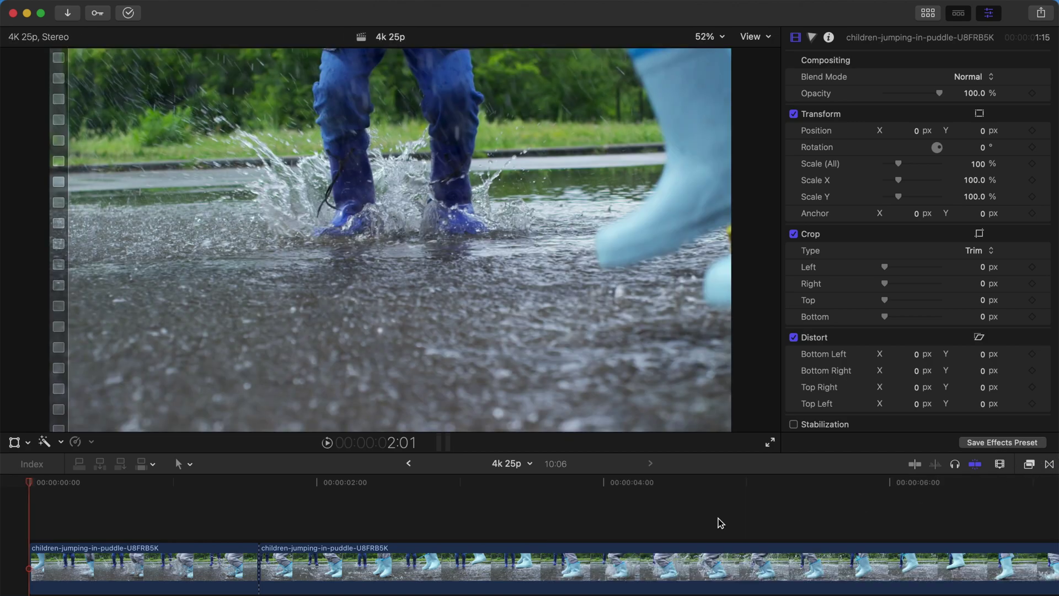
left_click(256, 483)
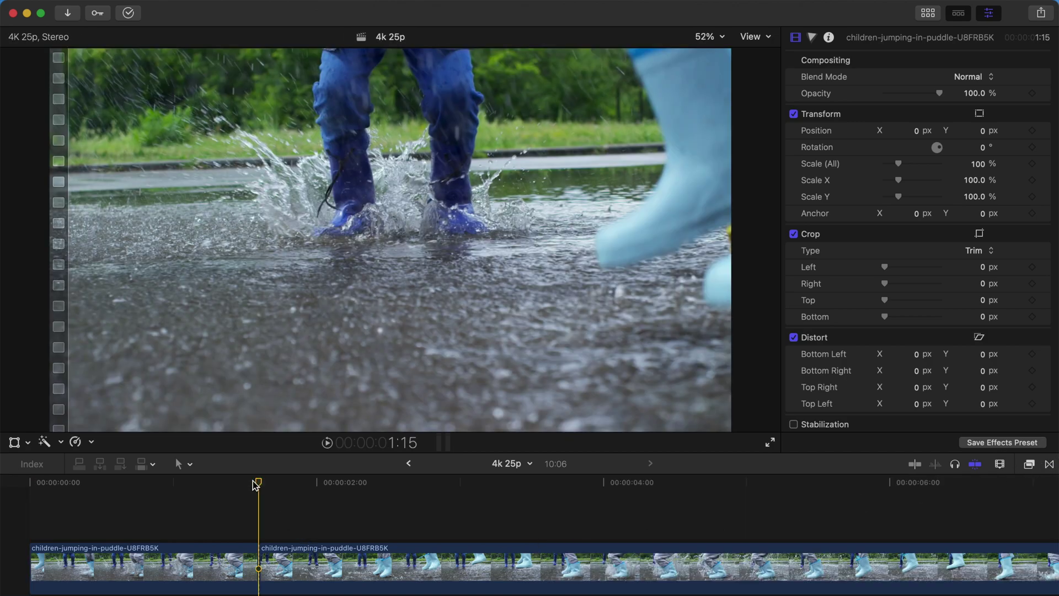
key("l")
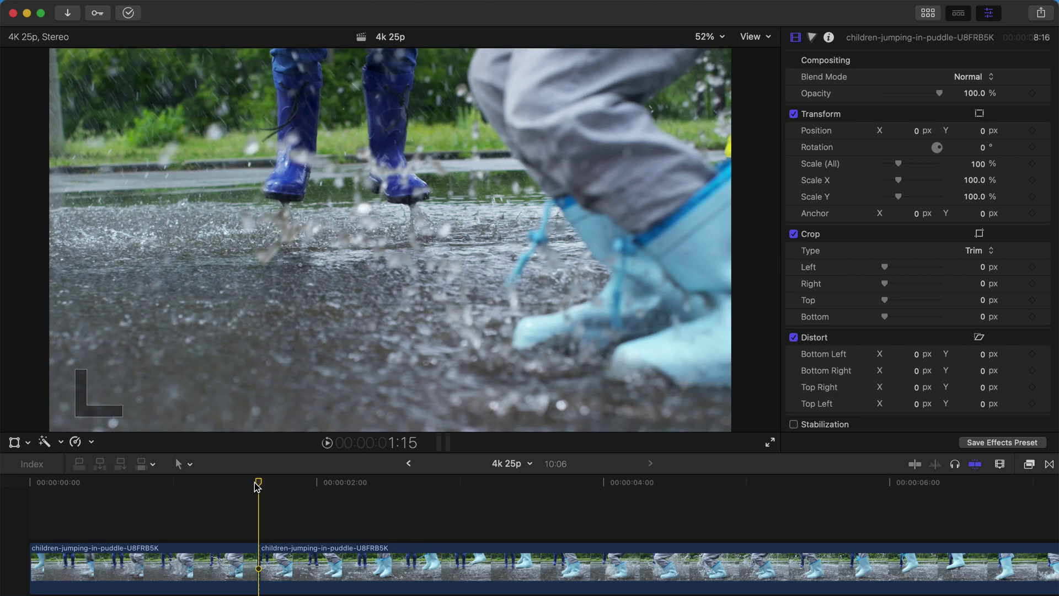
key("super+t")
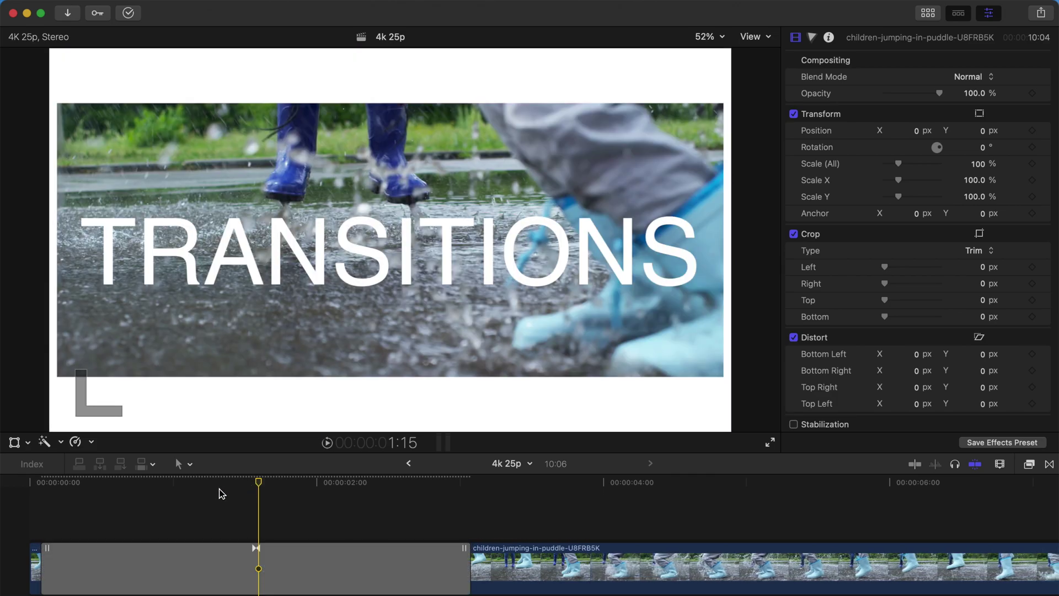
Step: Play the sequence from the start to preview the transition, then zoom the timeline out
left_click(42, 488)
key("l")
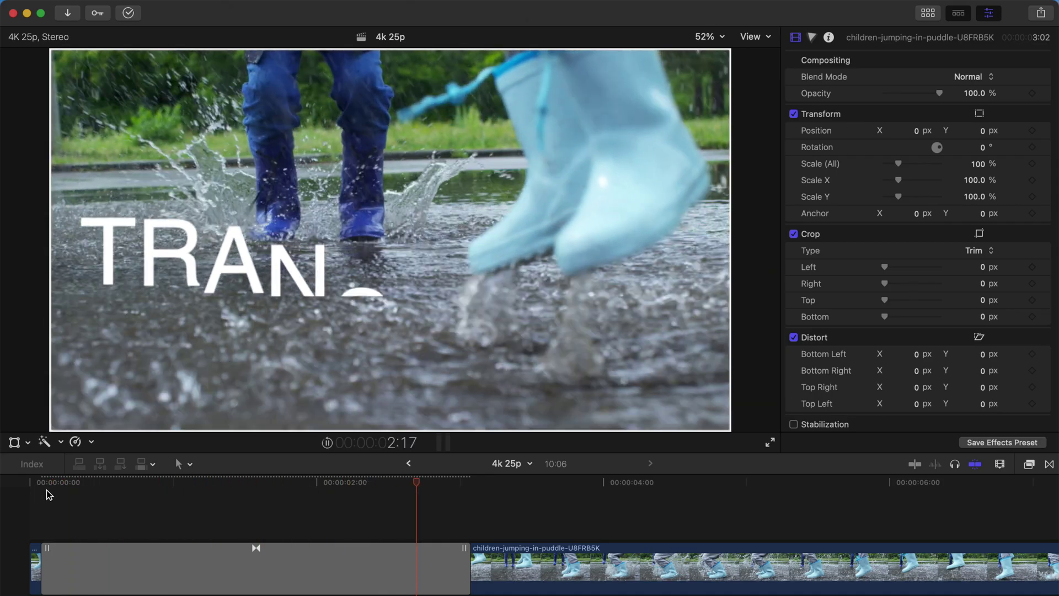
key("k")
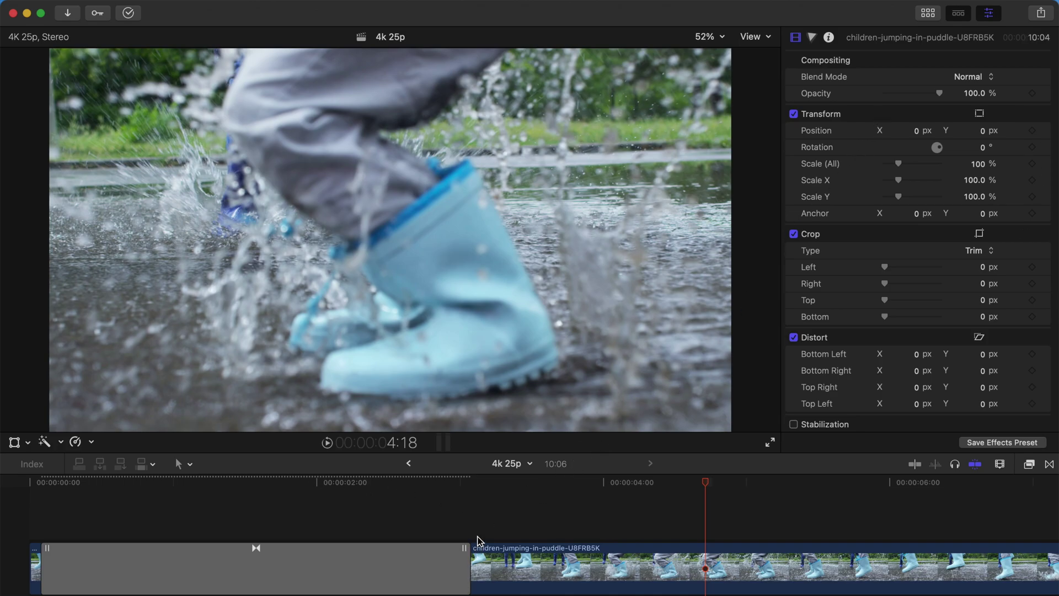
key("super+minus")
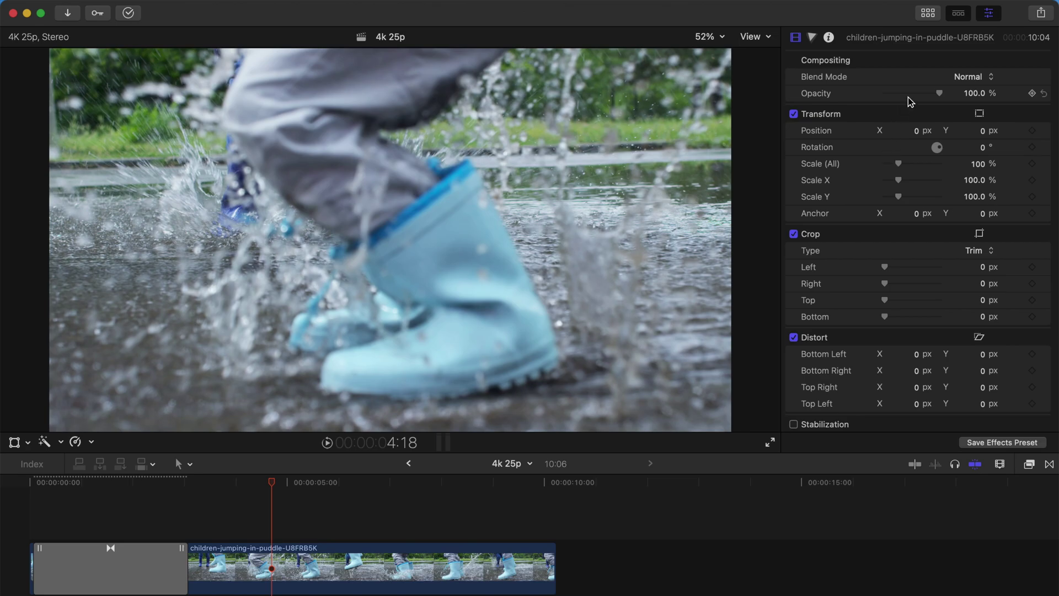
Step: Search Titles and Generators for 'adjust' and drop an Adjustment Layer above the clips at the timeline start
left_click(927, 13)
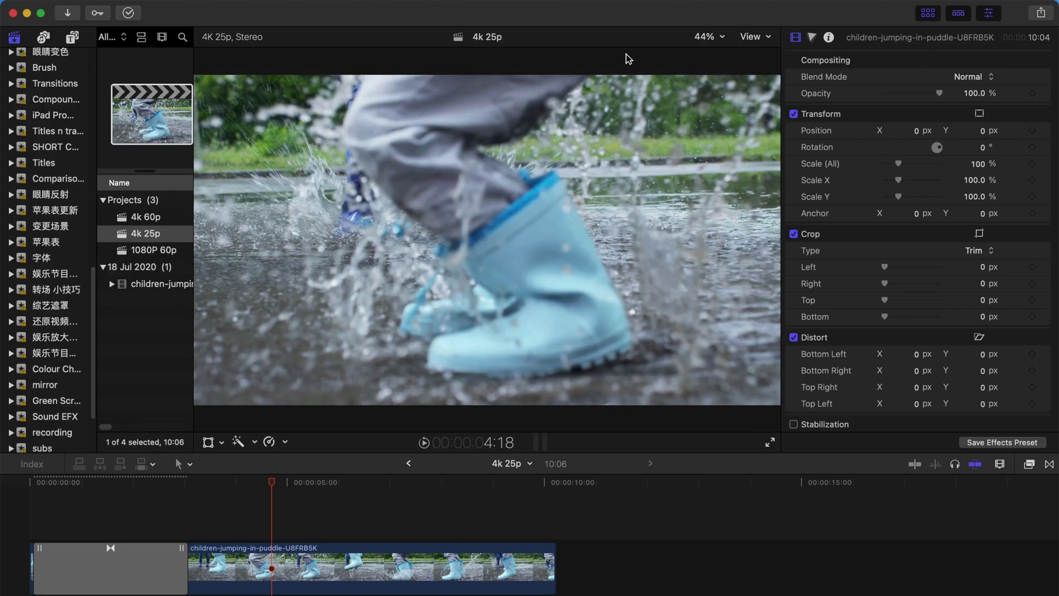
left_click(72, 37)
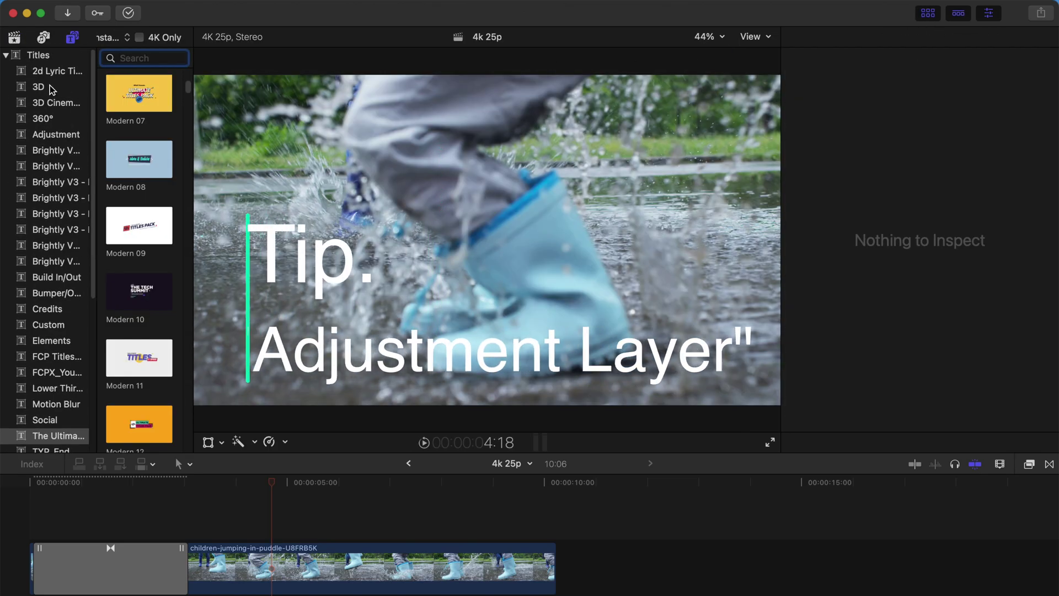
left_click(11, 58)
left_click(135, 62)
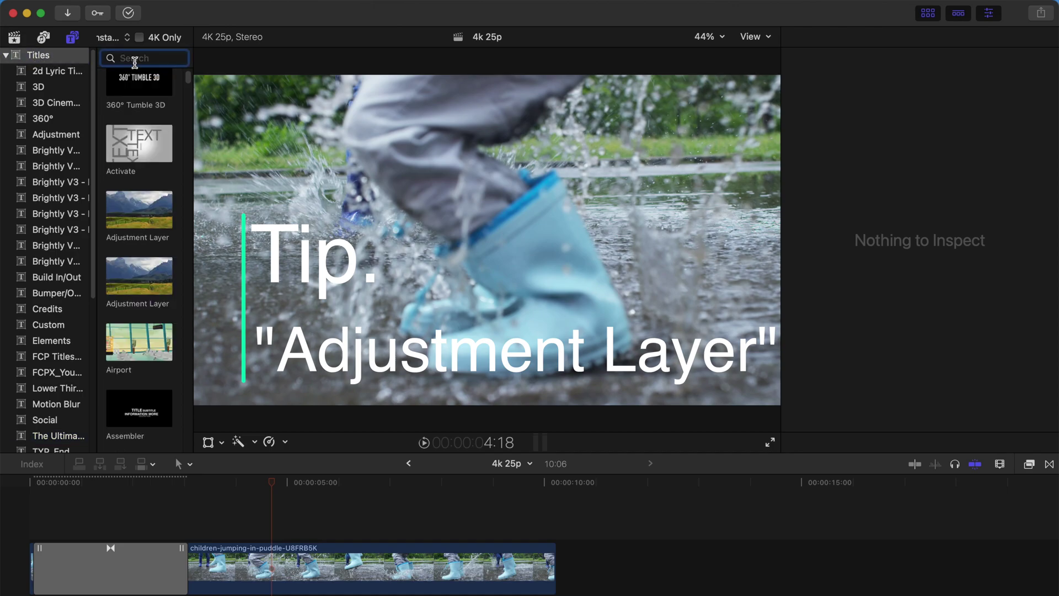
type("adjust")
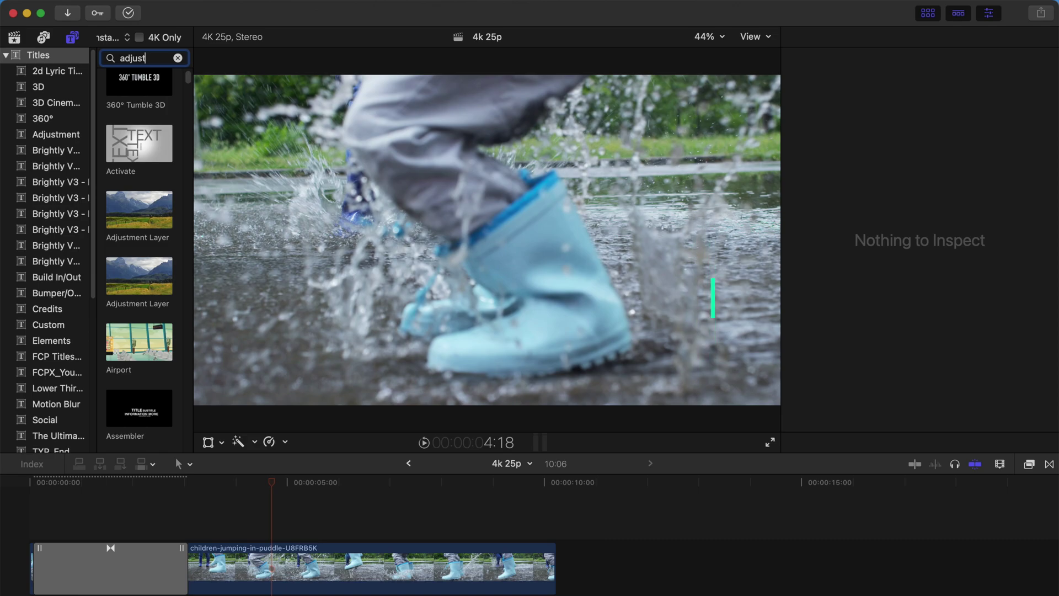
left_click_drag(137, 169, 83, 521)
left_click(85, 574)
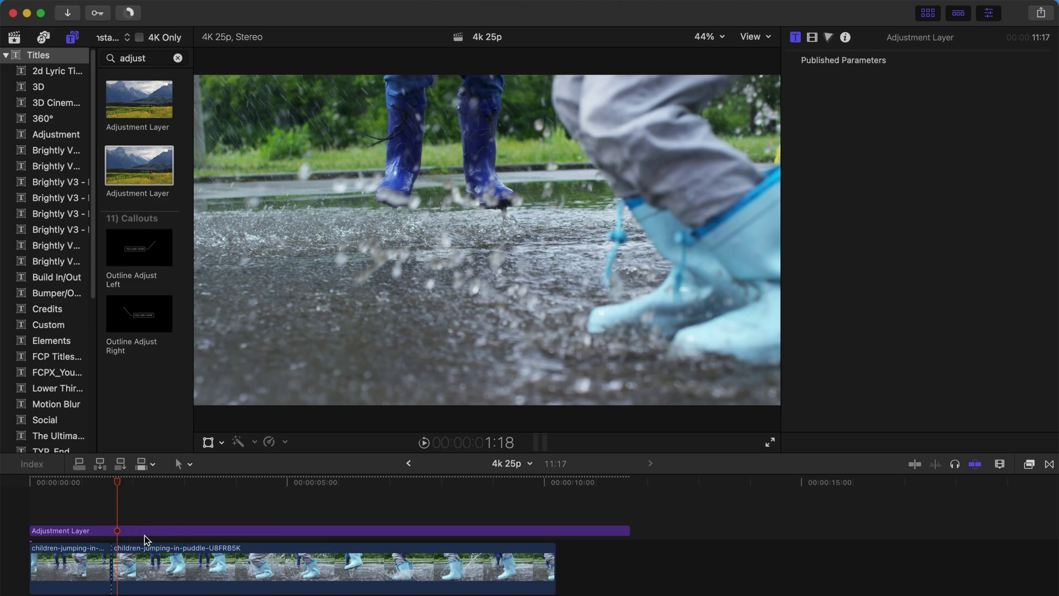
Step: Blade the puddle footage with six more cuts into eight pieces
left_click(72, 37)
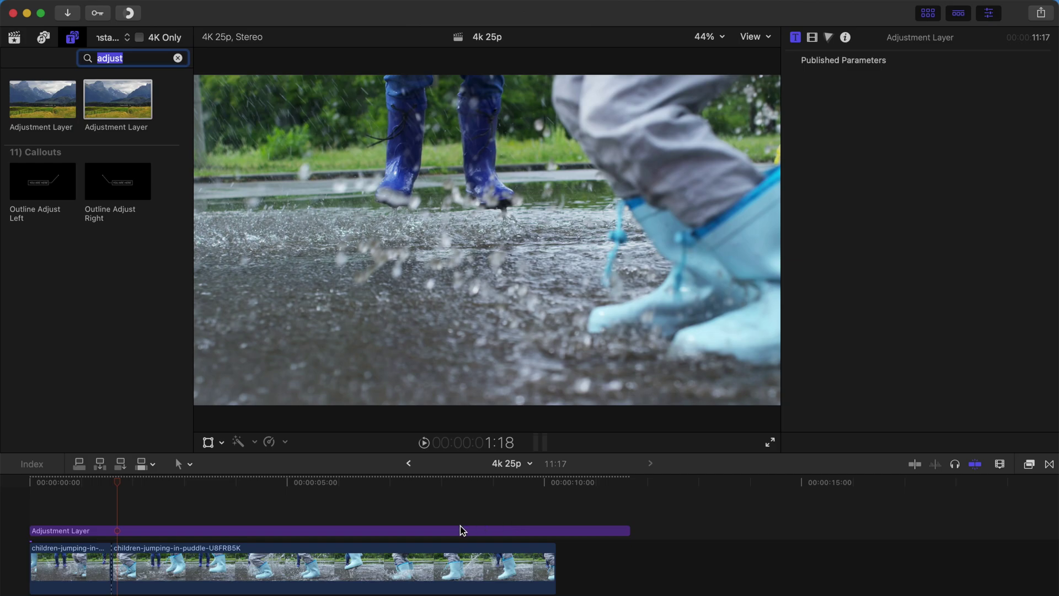
left_click(929, 17)
key("b")
left_click(179, 562)
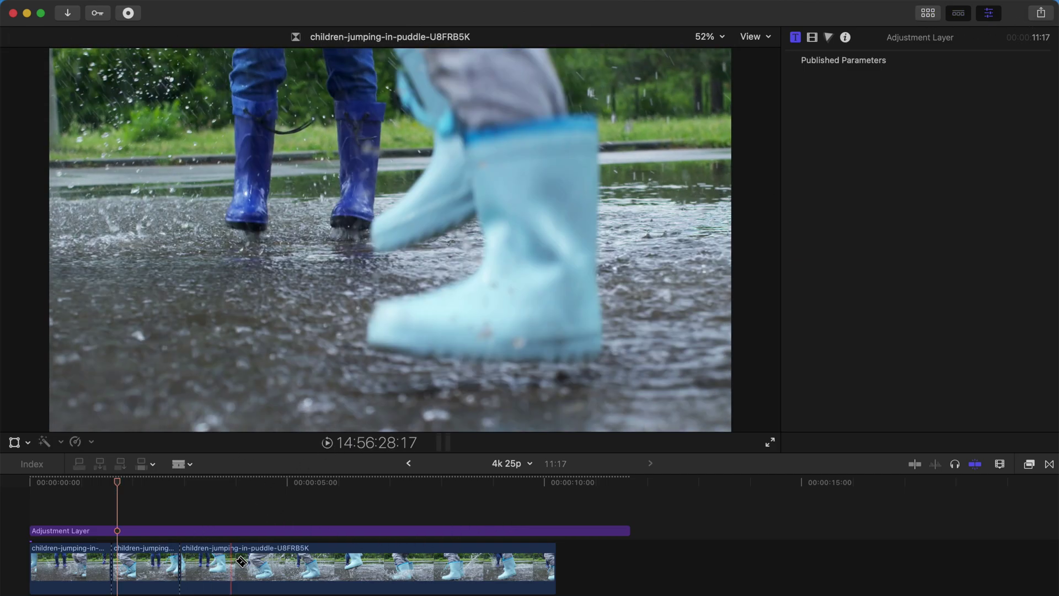
left_click(239, 563)
left_click(296, 563)
left_click(367, 563)
left_click(430, 563)
left_click(486, 563)
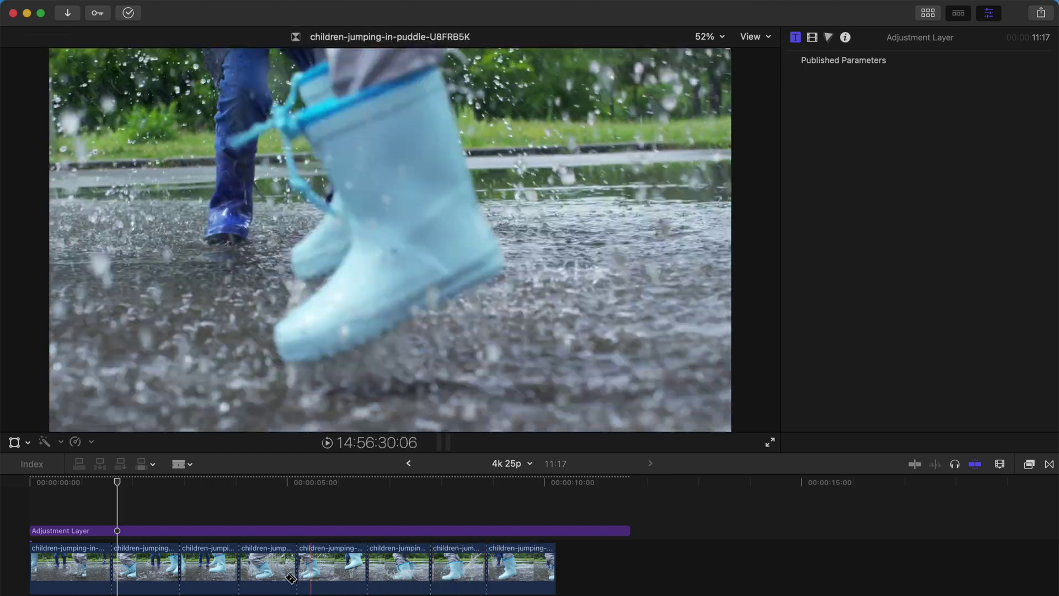
Step: Select the full-length adjustment layer and show the Effects browser
key("a")
left_click(207, 530)
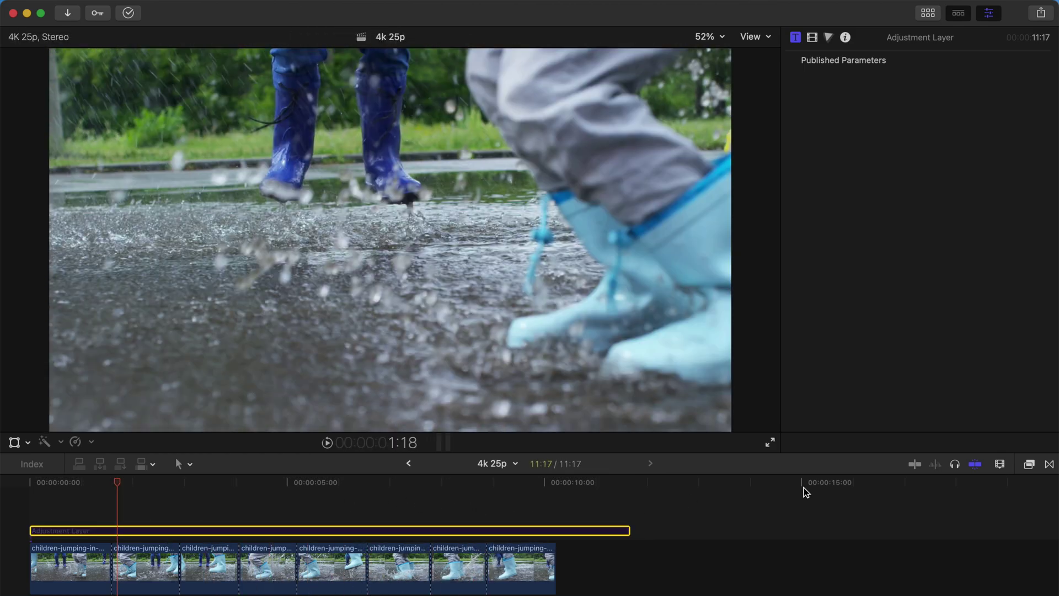
left_click(1029, 463)
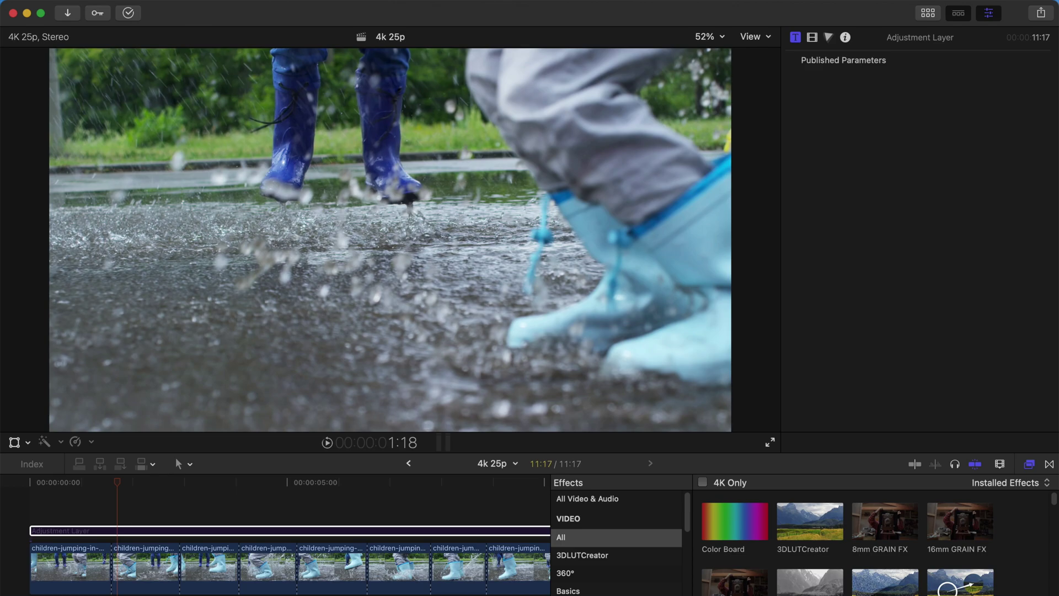
Step: Apply the Custom LUT effect to the second puddle-splash clip
scroll(874, 540, "down", 5)
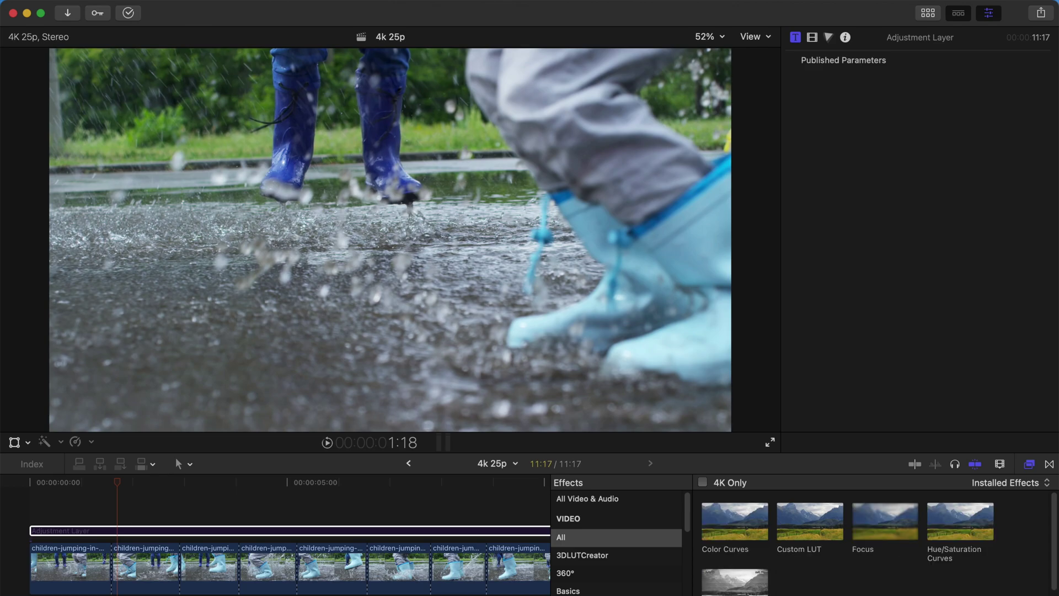
scroll(874, 540, "down", 3)
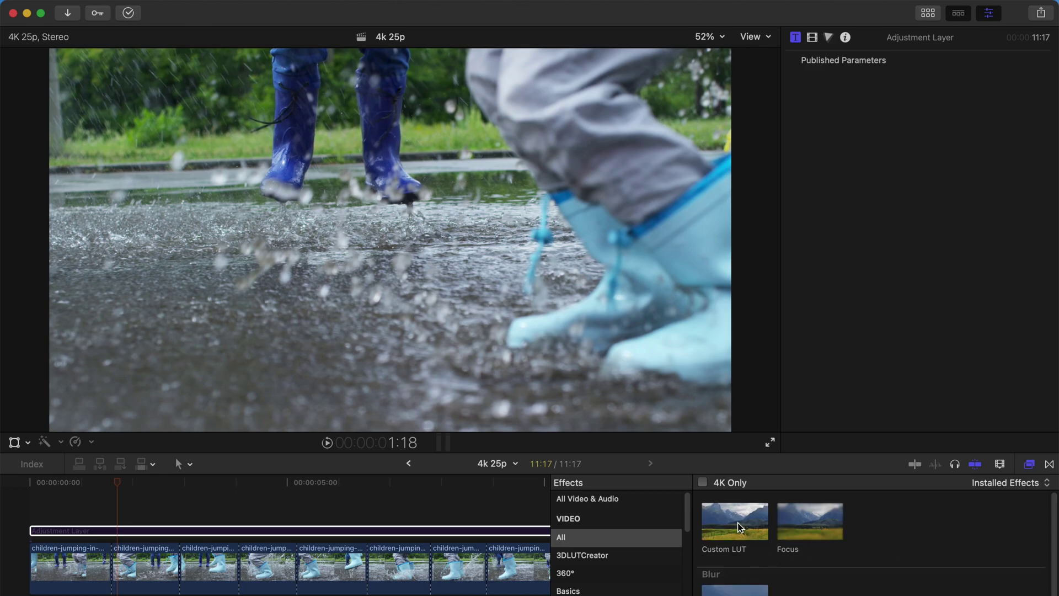
left_click_drag(735, 521, 72, 565)
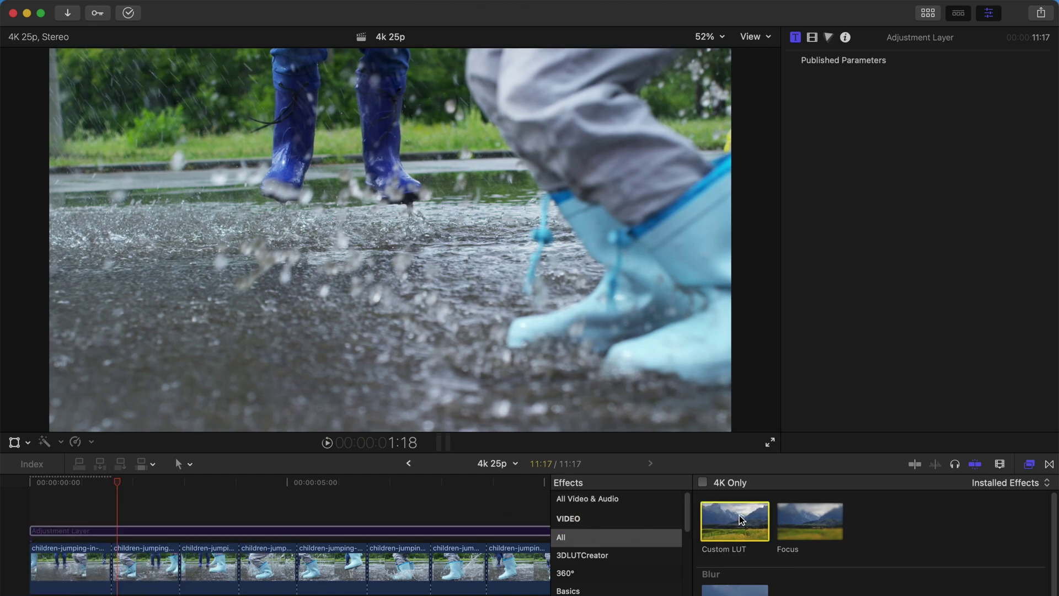
left_click_drag(736, 524, 236, 571)
left_click(133, 569)
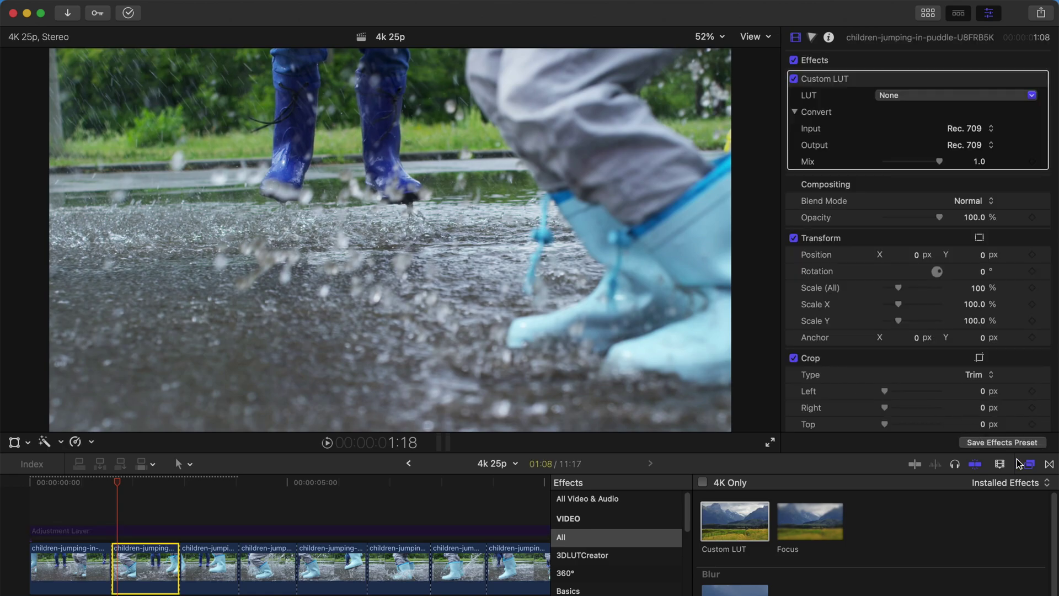
left_click(1030, 463)
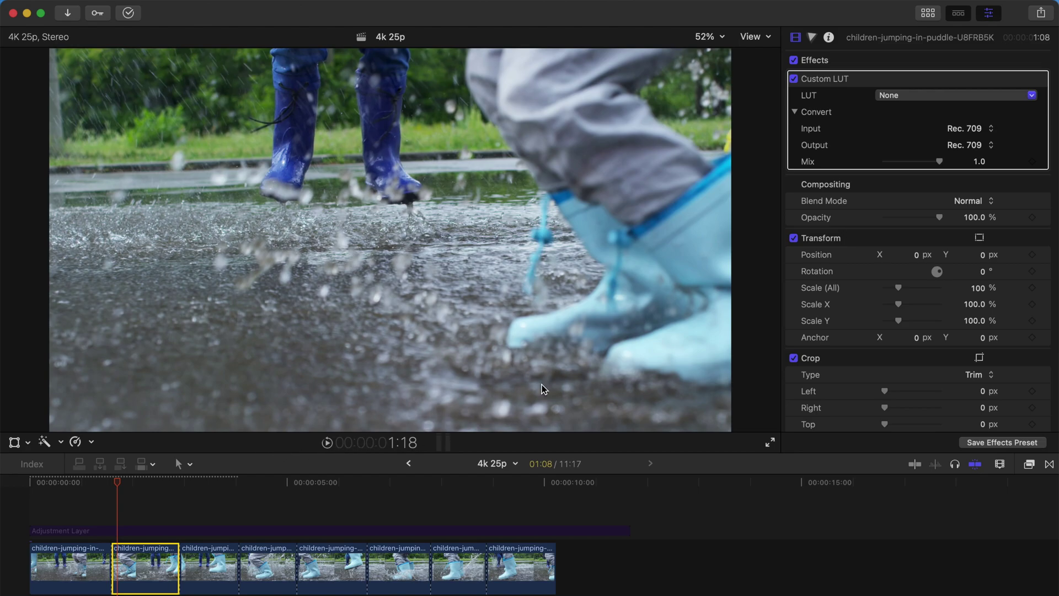
Step: Set the clip's Custom LUT to Recent > BBF.1 and scrub to preview the teal grade
left_click(920, 97)
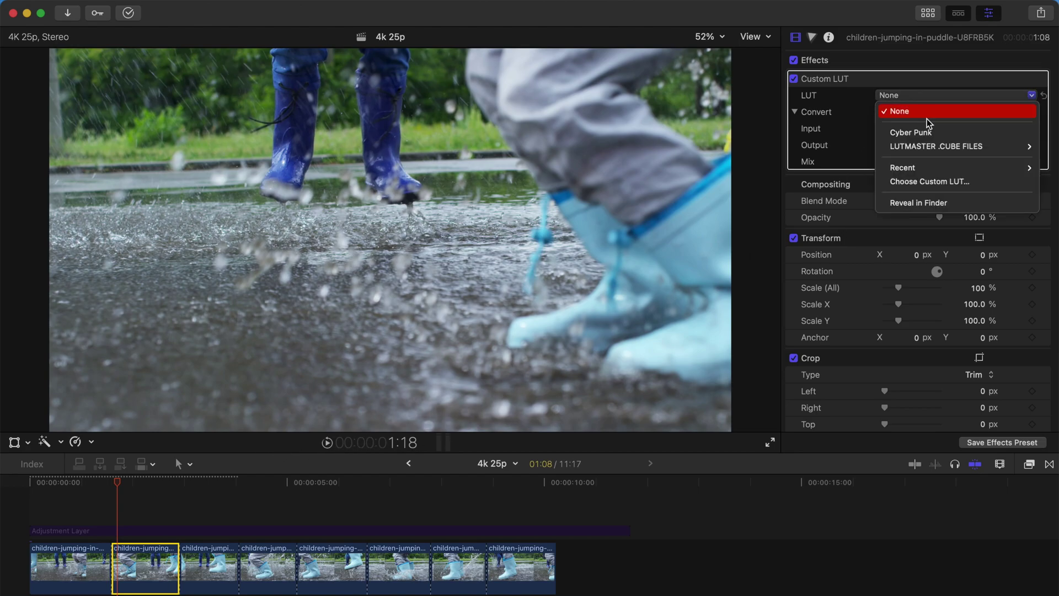
mouse_move(926, 146)
mouse_move(852, 147)
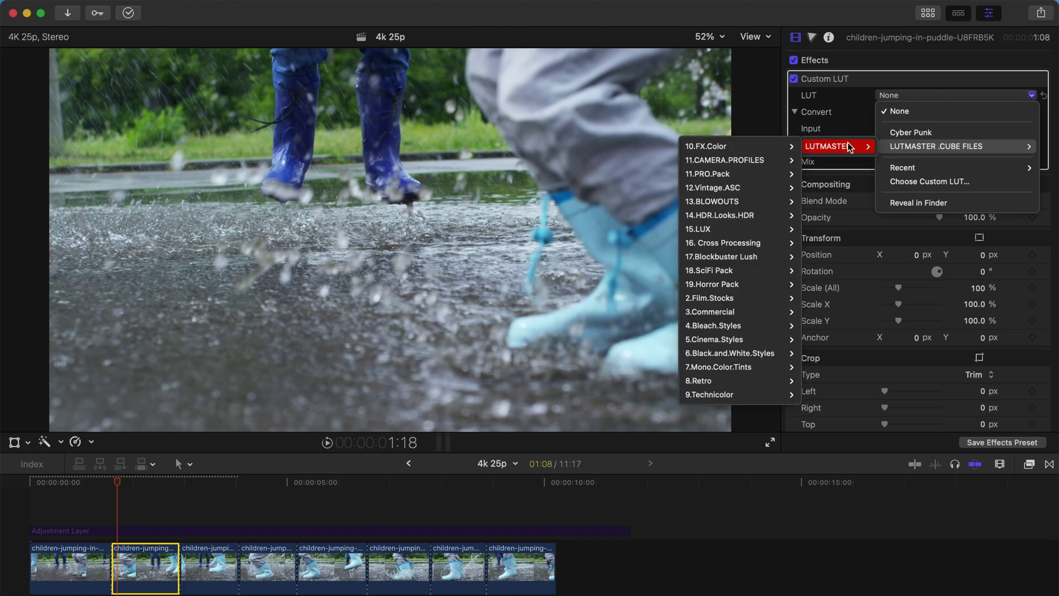
mouse_move(911, 166)
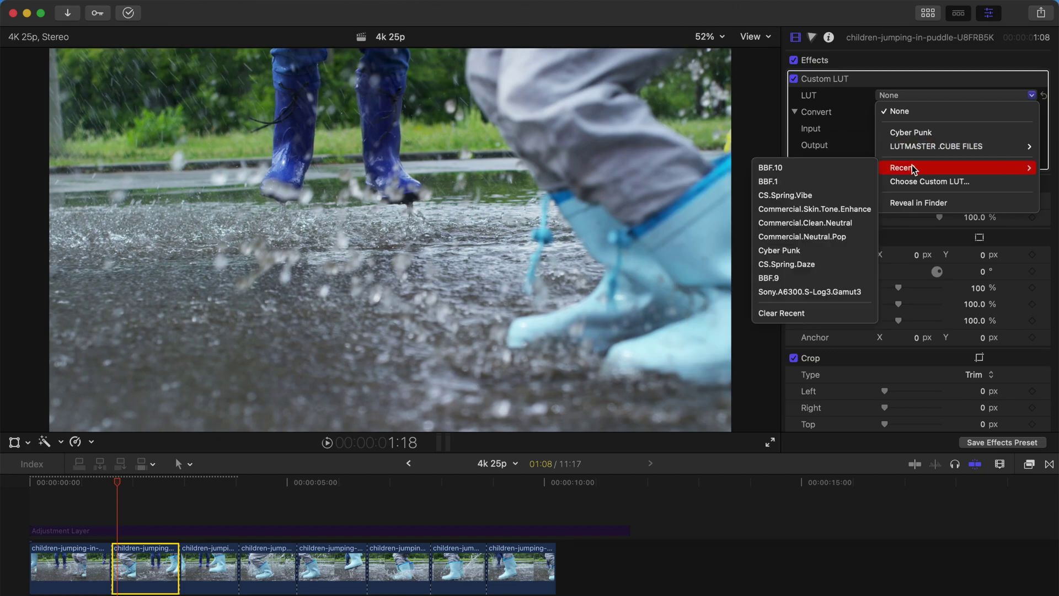
left_click(858, 182)
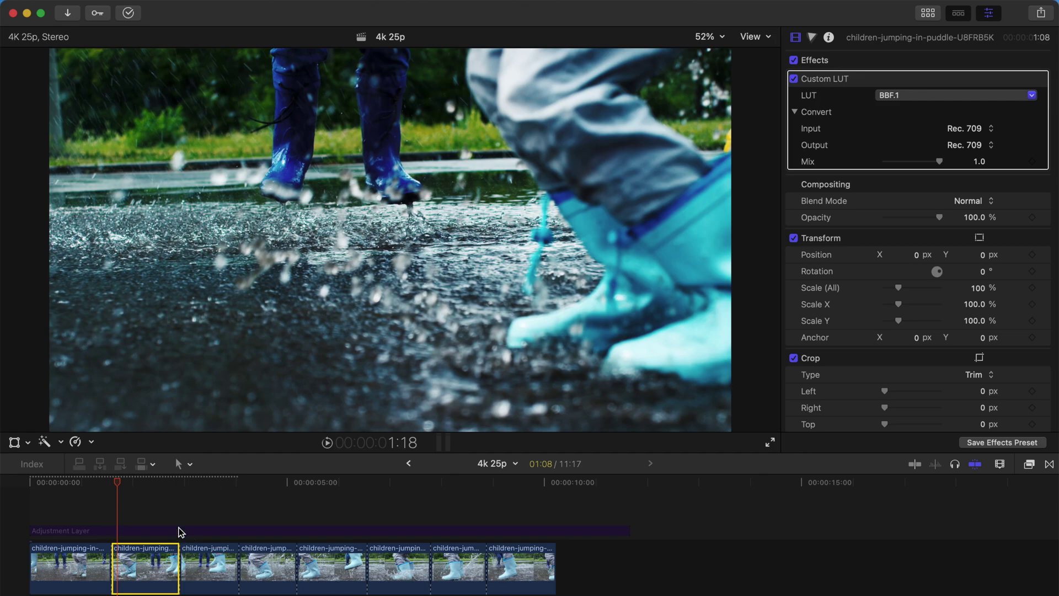
left_click_drag(203, 483, 162, 507)
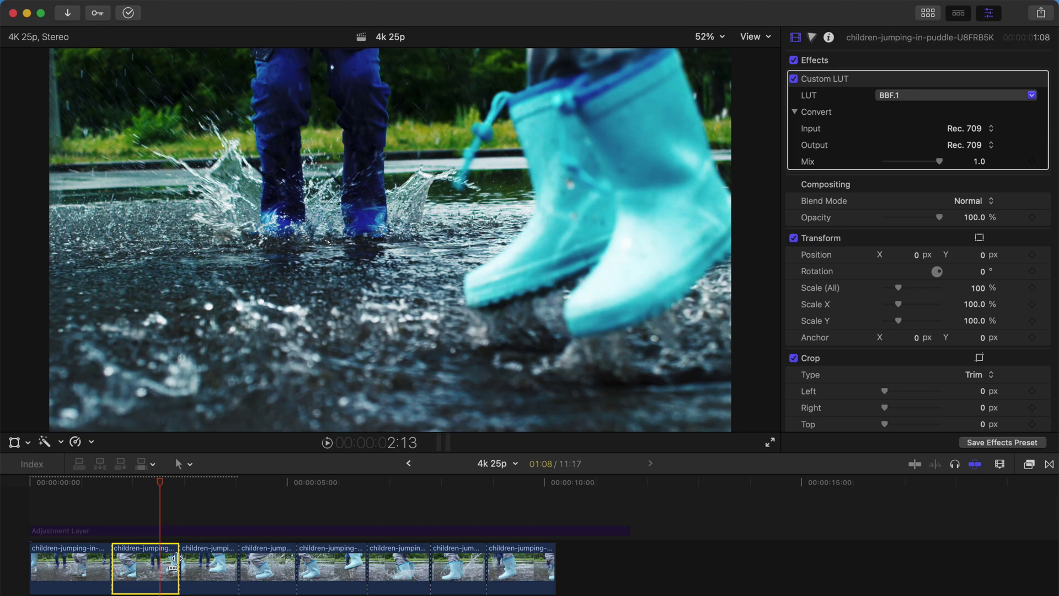
Step: Paste the Custom LUT (BBF.1) attribute onto the third puddle-splash clip
left_click(198, 563)
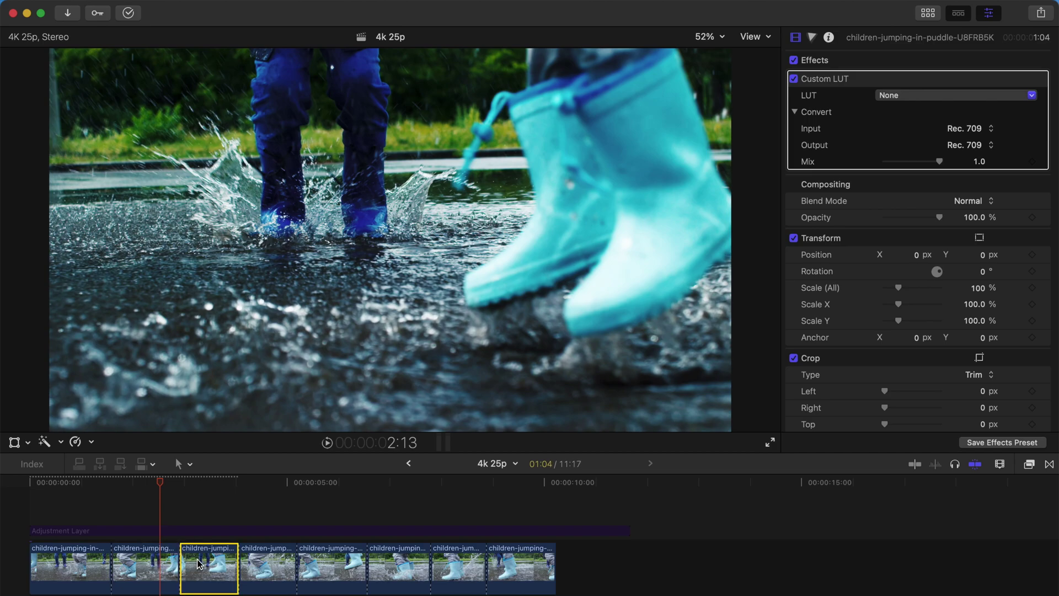
key("super+shift+v")
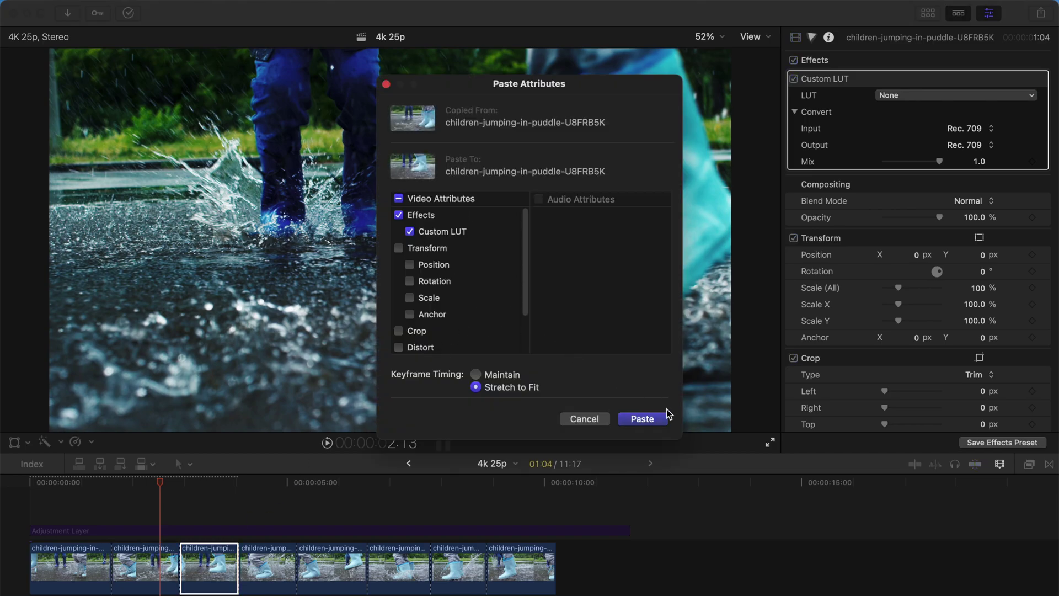
left_click(651, 419)
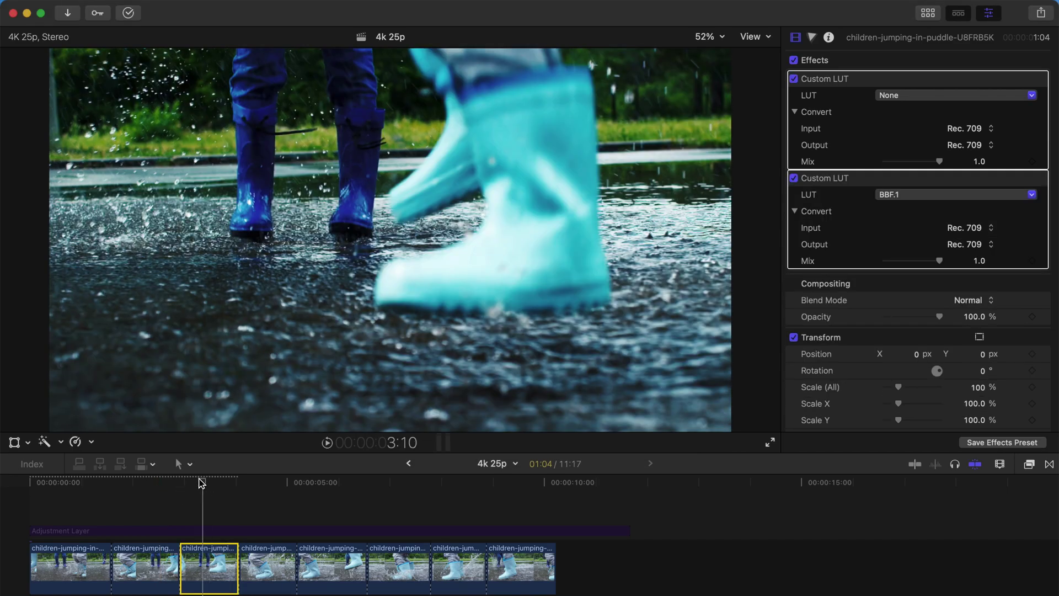
left_click(159, 530)
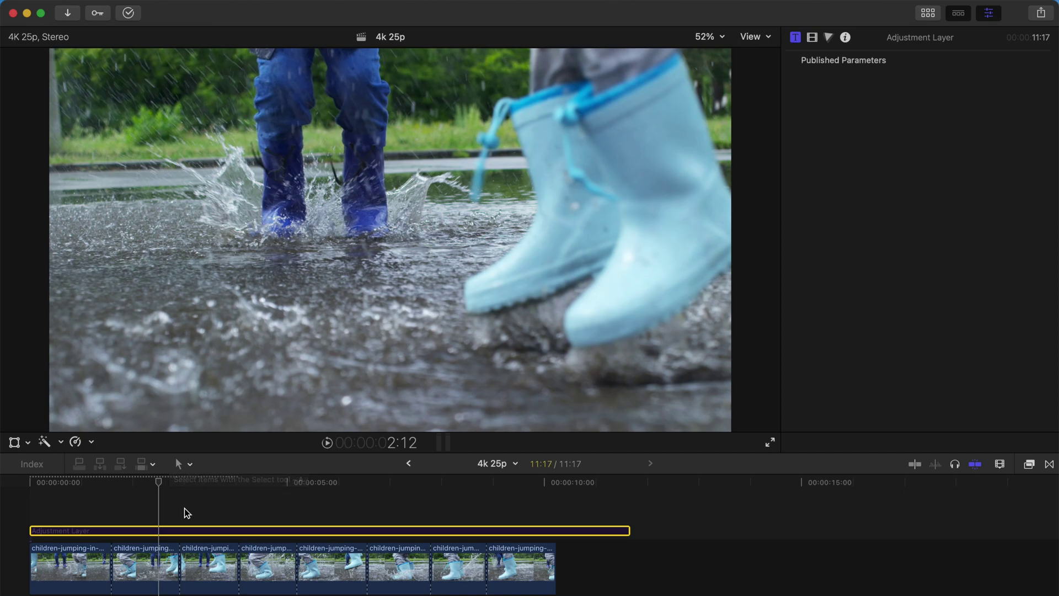
Step: Add a Custom LUT to the adjustment layer and set its LUT to BBF.1
left_click(1029, 464)
left_click_drag(736, 521, 404, 534)
left_click(1029, 464)
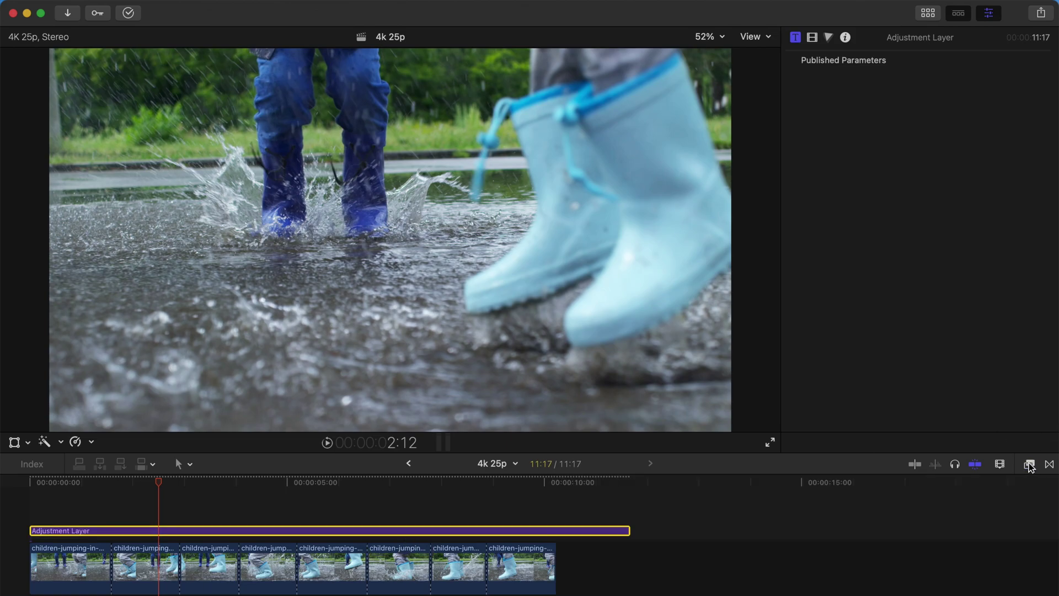
left_click(811, 37)
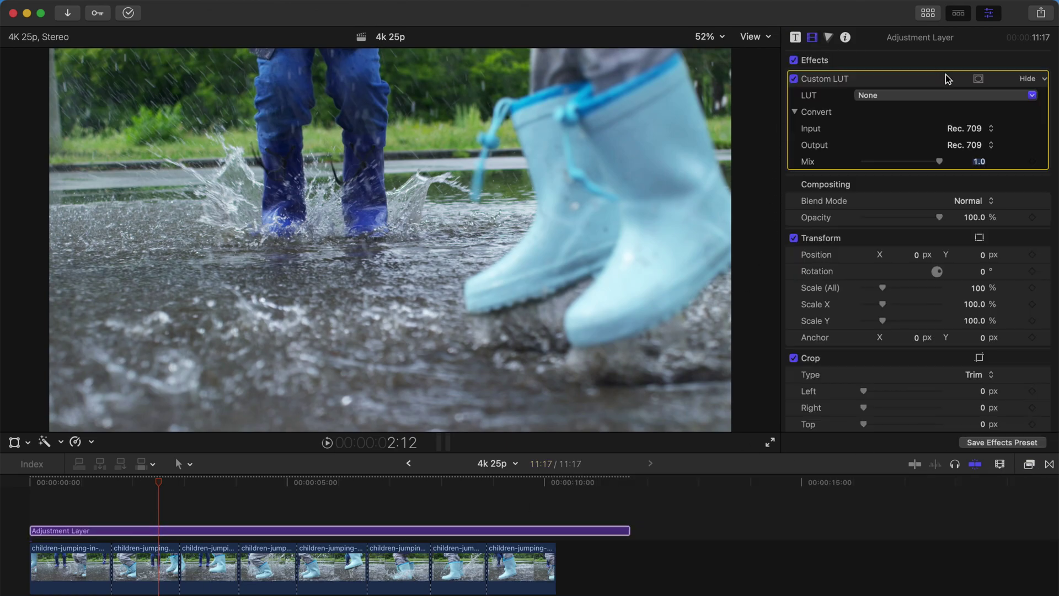
left_click(965, 96)
mouse_move(948, 169)
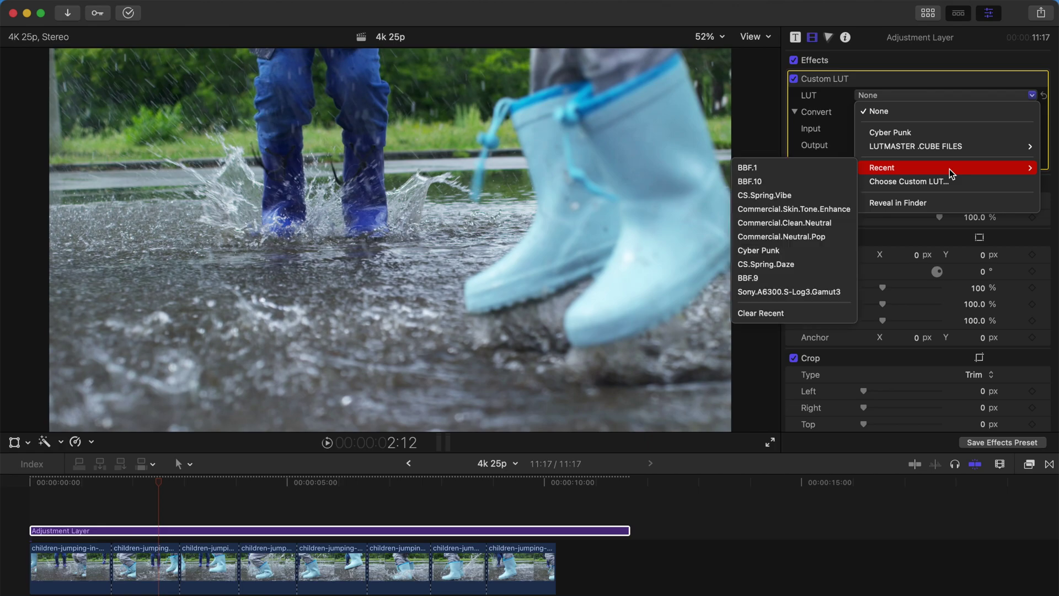
left_click(844, 169)
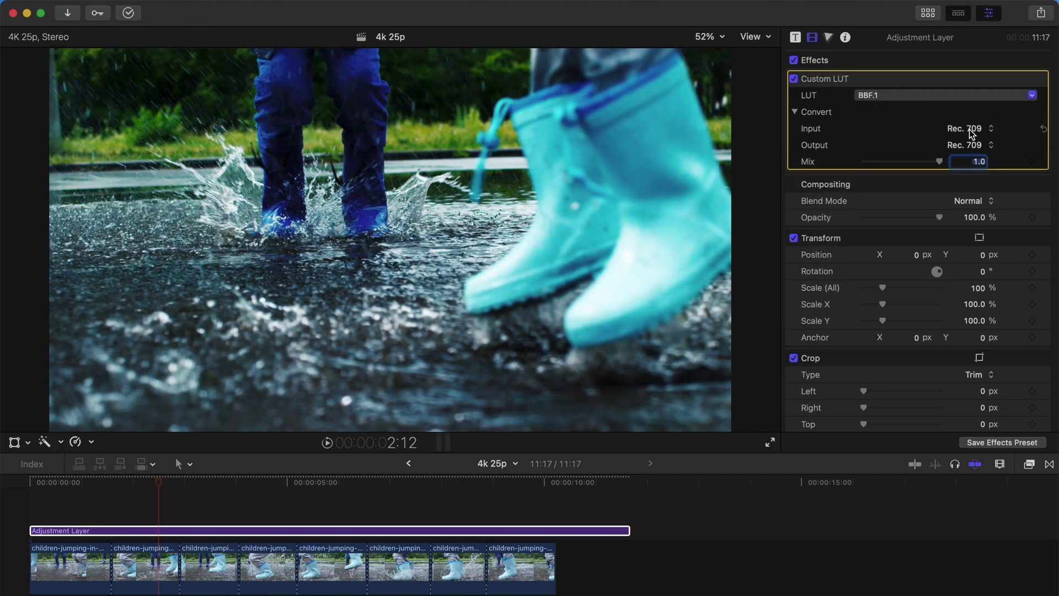
Step: Set the LUT's input and output colour spaces both to Rec. 2020
left_click(968, 129)
left_click(971, 142)
left_click(973, 145)
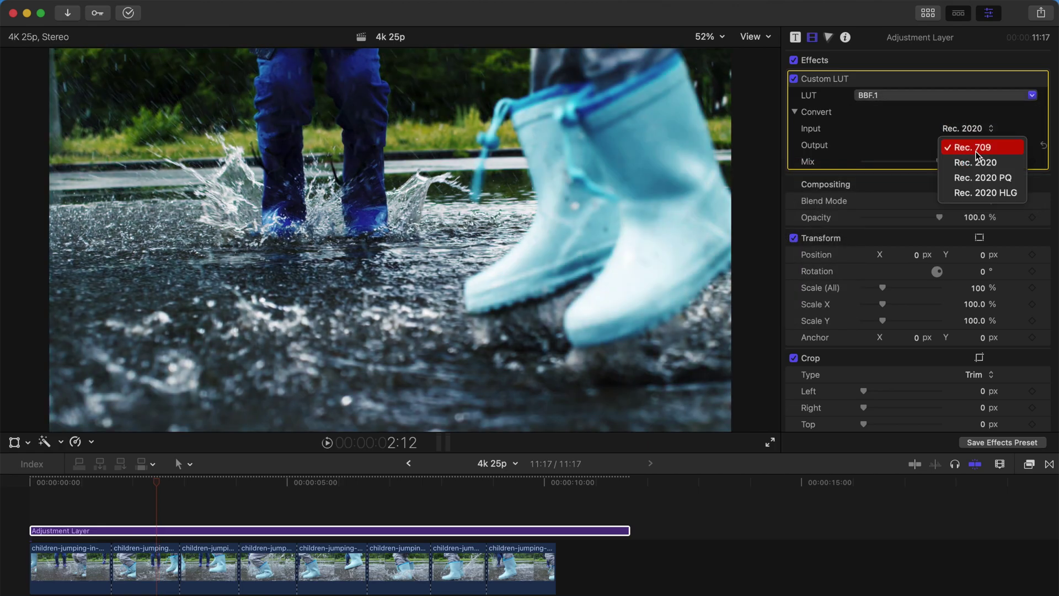
left_click(976, 160)
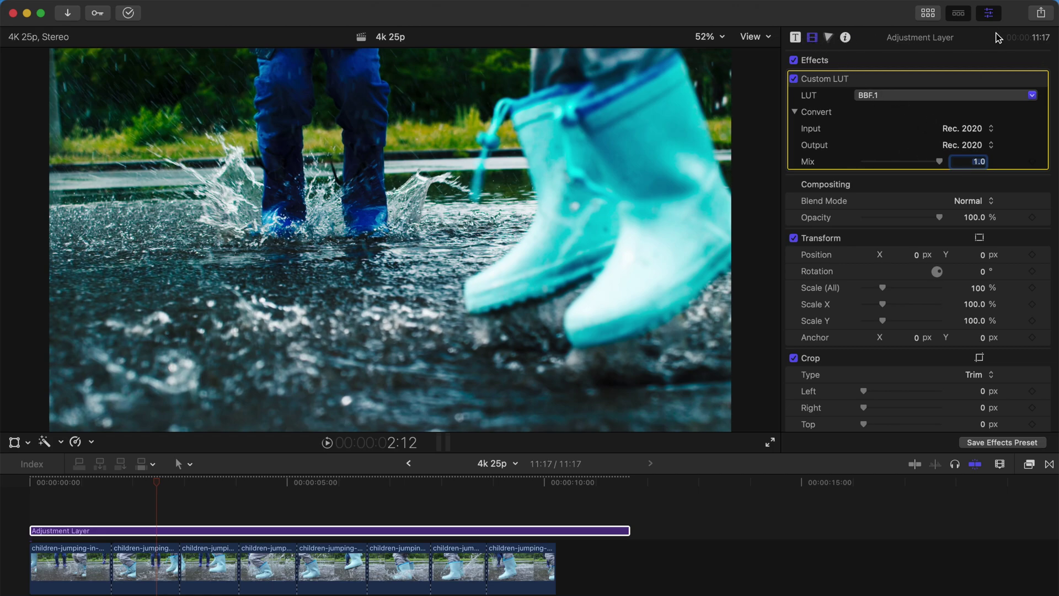
left_click(987, 15)
Step: Move to a later moment and lower the adjustment layer's Custom LUT mix to 0.89
left_click_drag(98, 479, 320, 481)
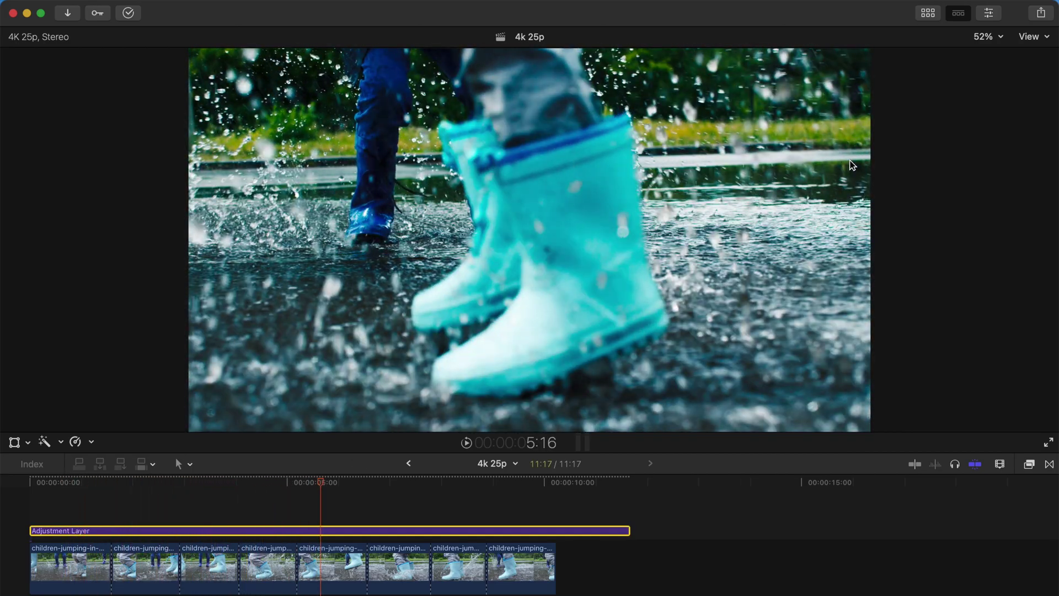
left_click(987, 12)
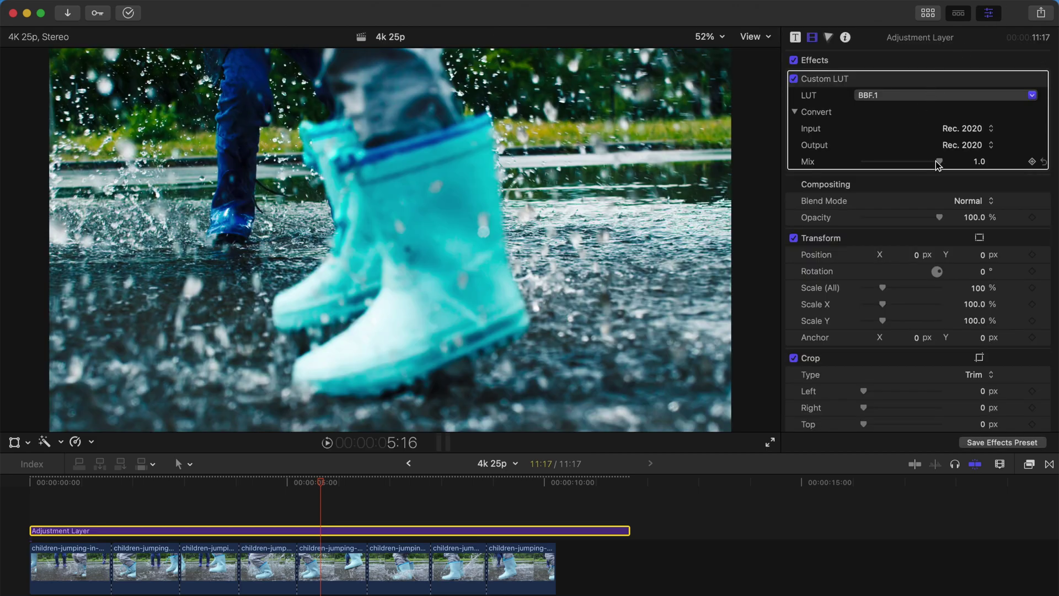
mouse_move(938, 164)
left_mouse_down()
mouse_move(908, 164)
mouse_move(940, 164)
mouse_move(930, 163)
left_mouse_up()
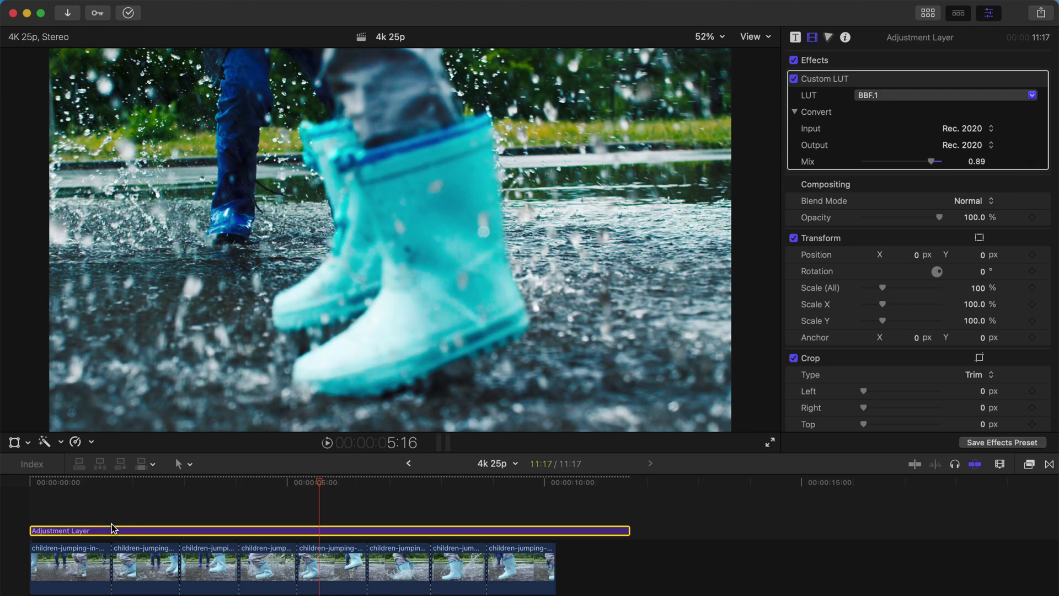
Step: Show the adjustment layer's Color Board, try a Master tint shift, then delete Color Board 1
left_click(834, 41)
mouse_move(871, 184)
left_mouse_down()
mouse_move(834, 163)
mouse_move(863, 171)
left_mouse_up()
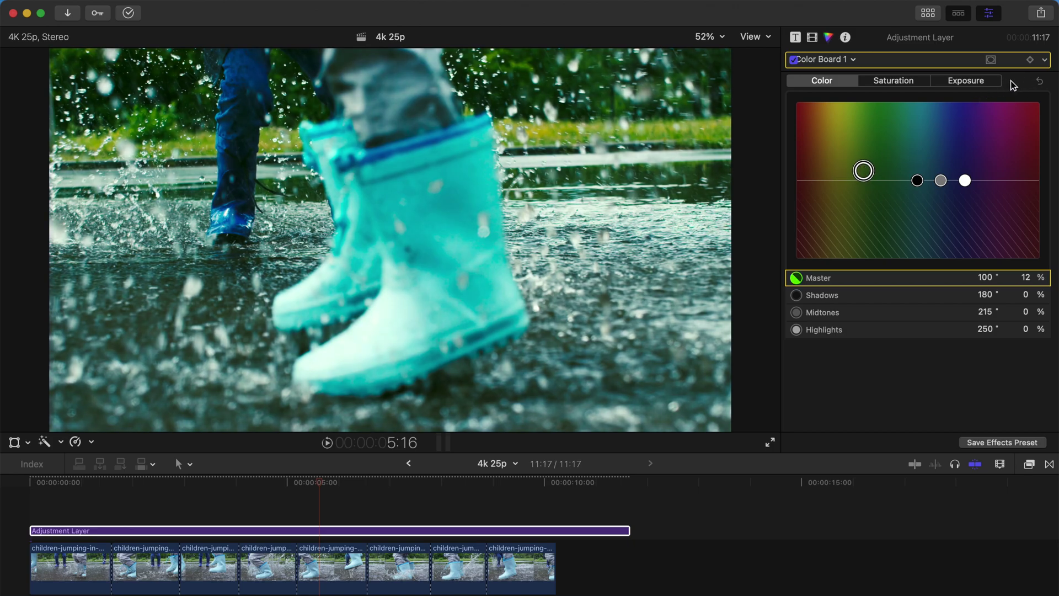
key("Delete")
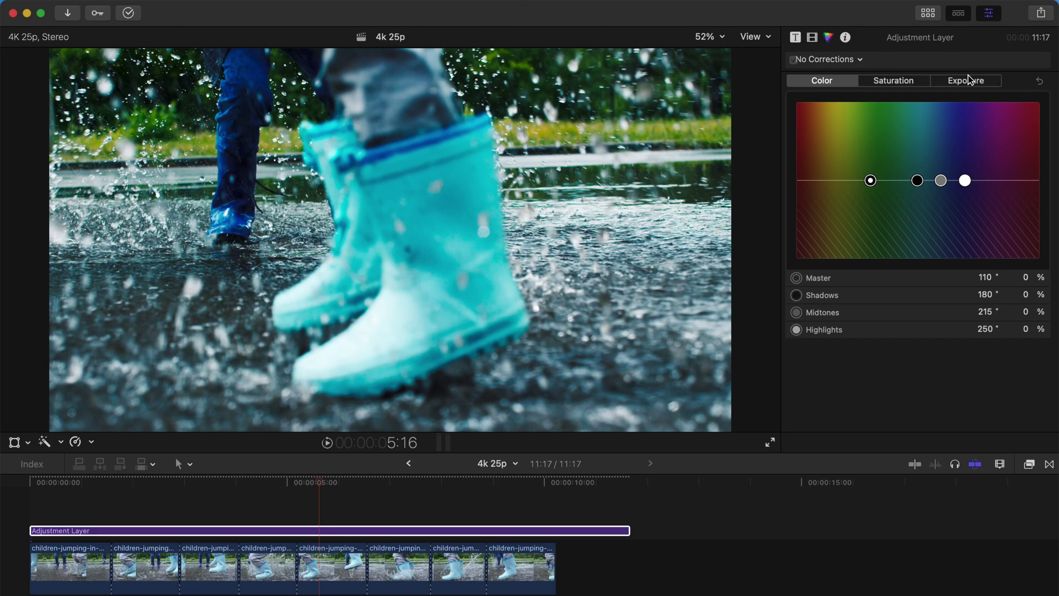